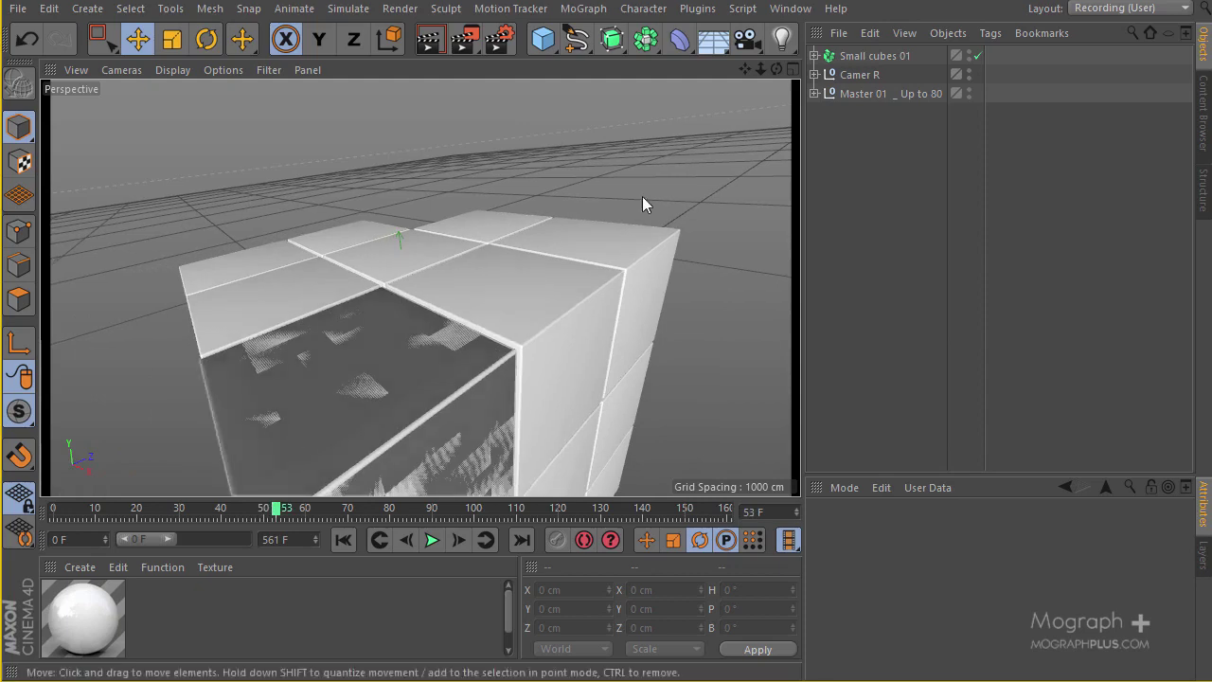
# Step: Hide the Camer R and Master 01 _ Up to 80 nulls and show shaded objects with wireframe lines in the viewport
pyautogui.click(814, 56)
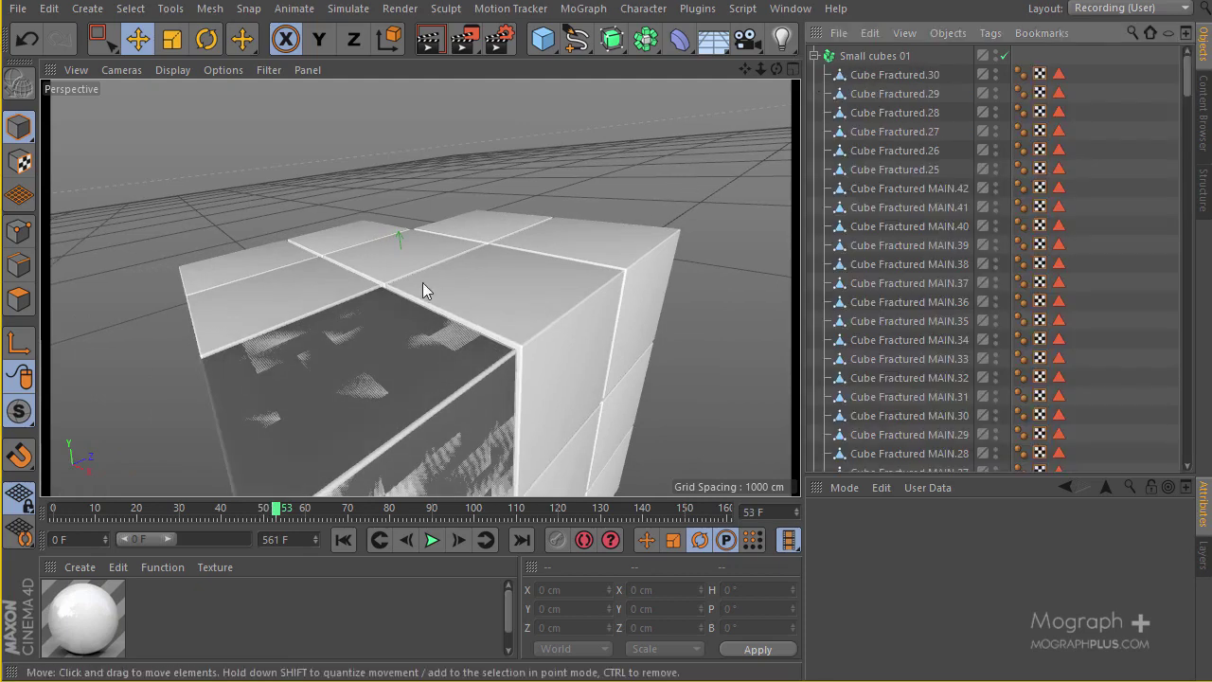
pyautogui.click(814, 56)
pyautogui.click(969, 89)
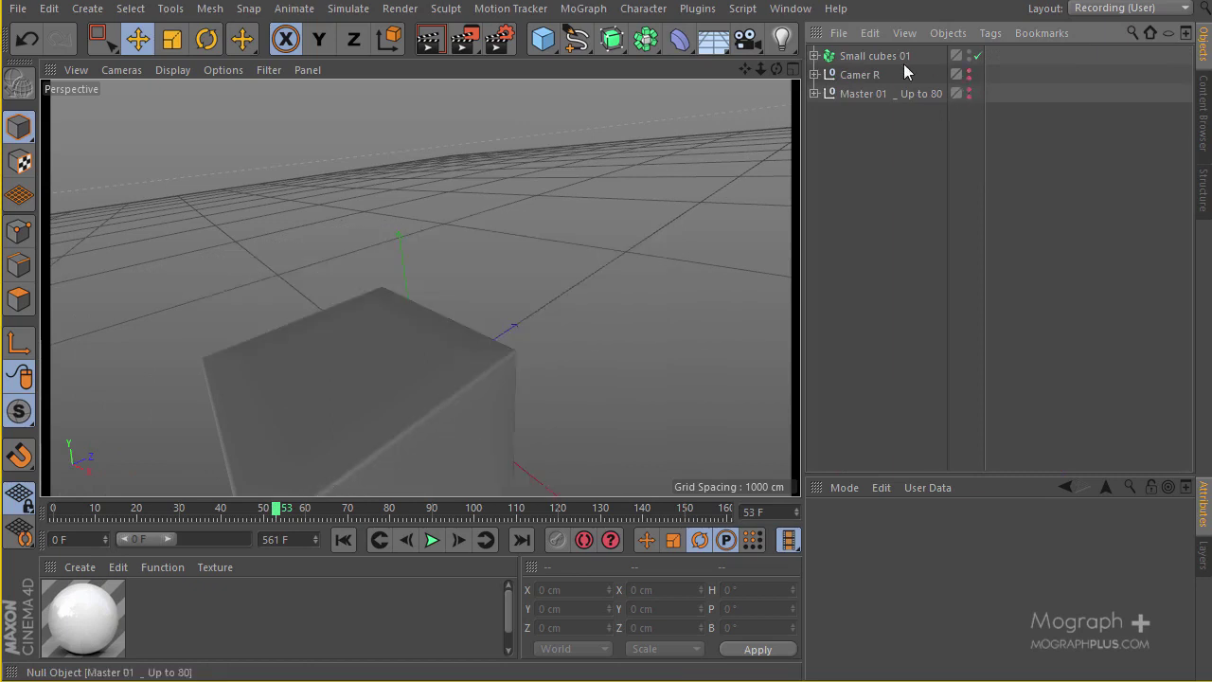
pyautogui.click(863, 56)
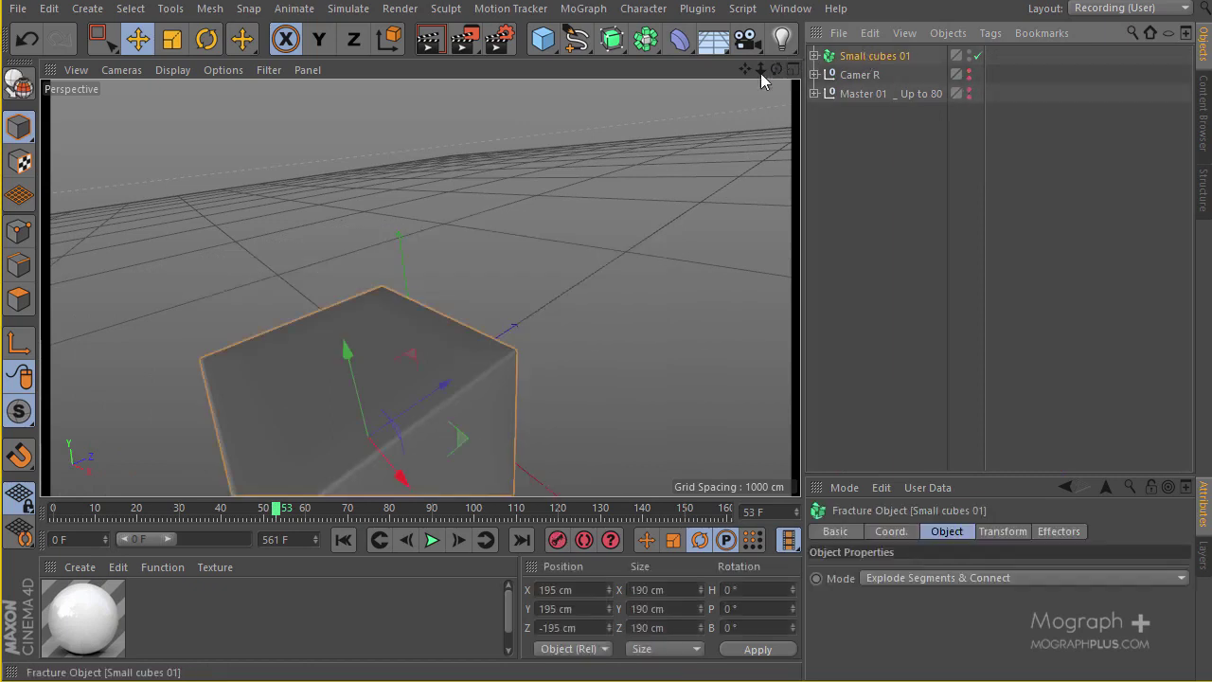
pyautogui.press('n')
pyautogui.press('b')
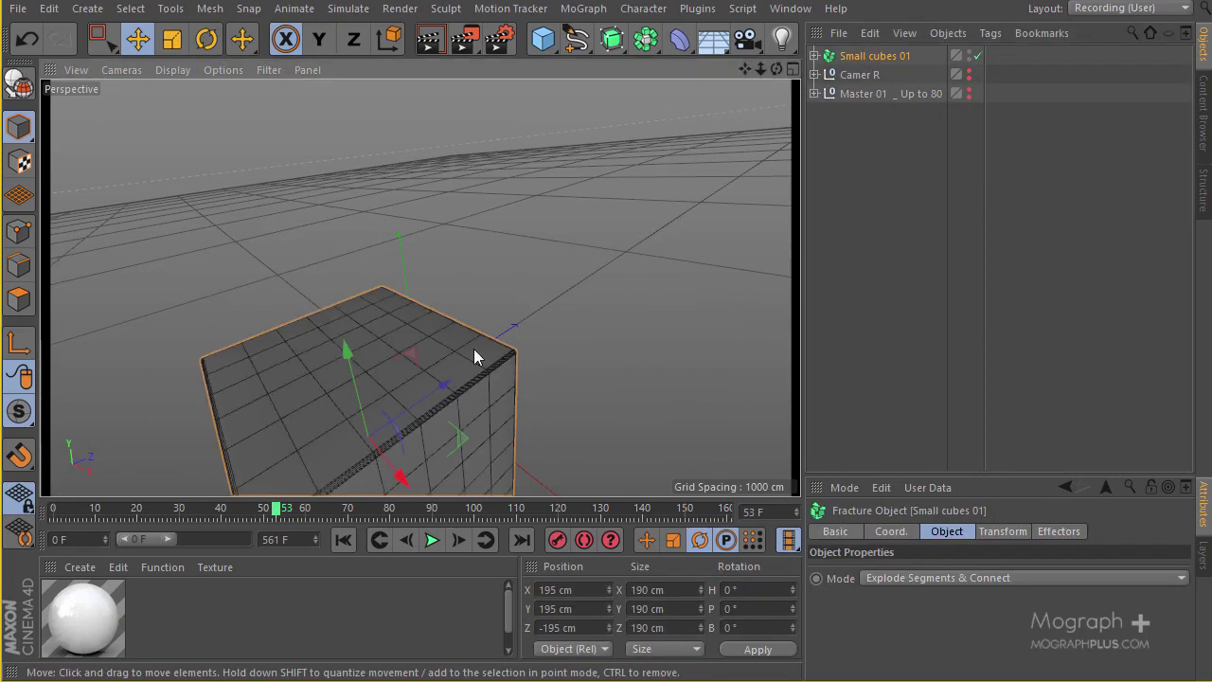
# Step: Examine the individual fractured pieces inside the Small cubes 01 object by selecting several of them
pyautogui.click(815, 56)
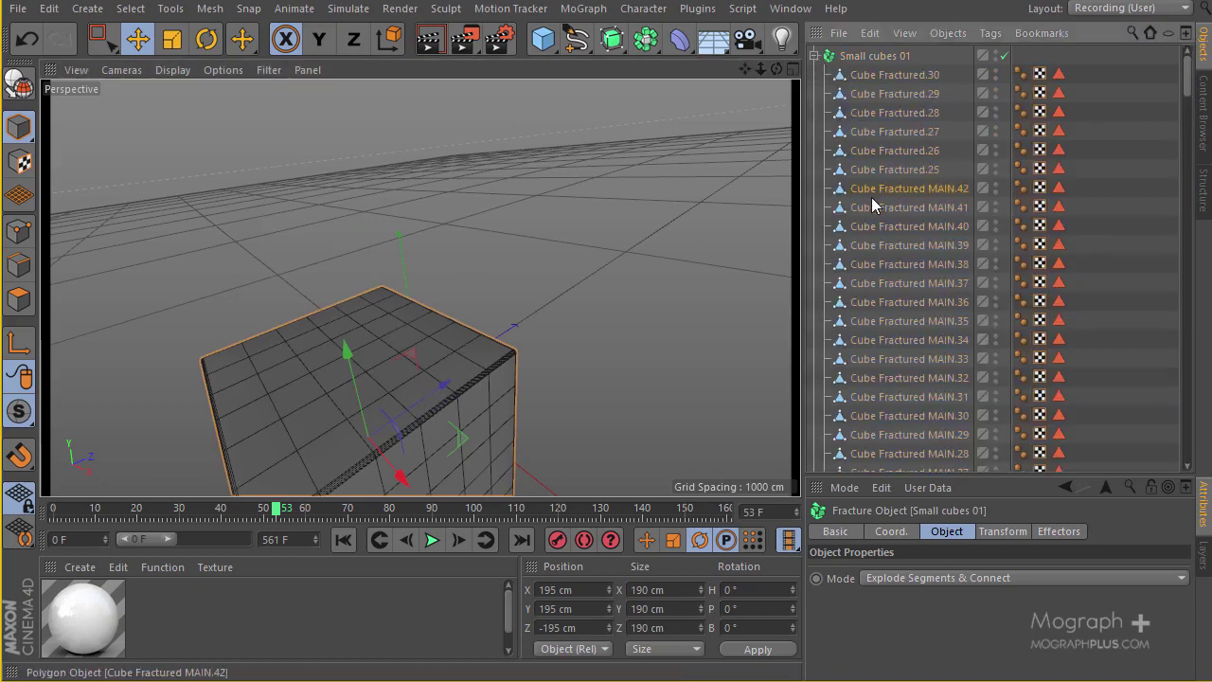
pyautogui.click(872, 189)
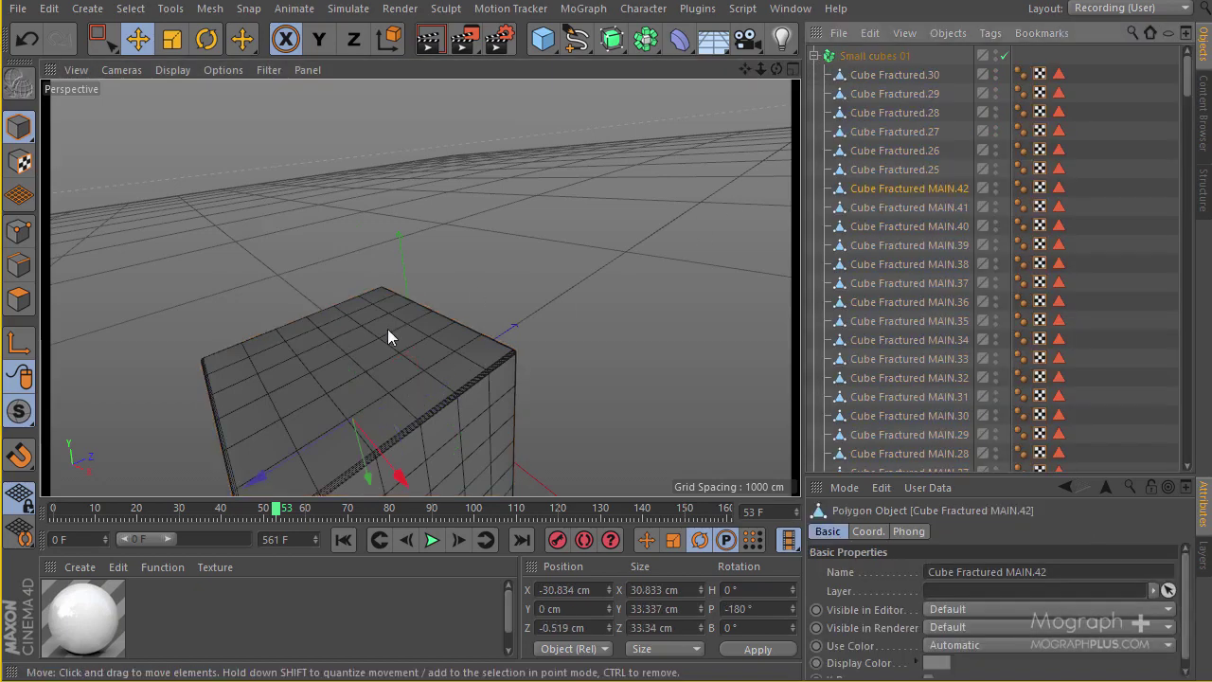
pyautogui.click(340, 349)
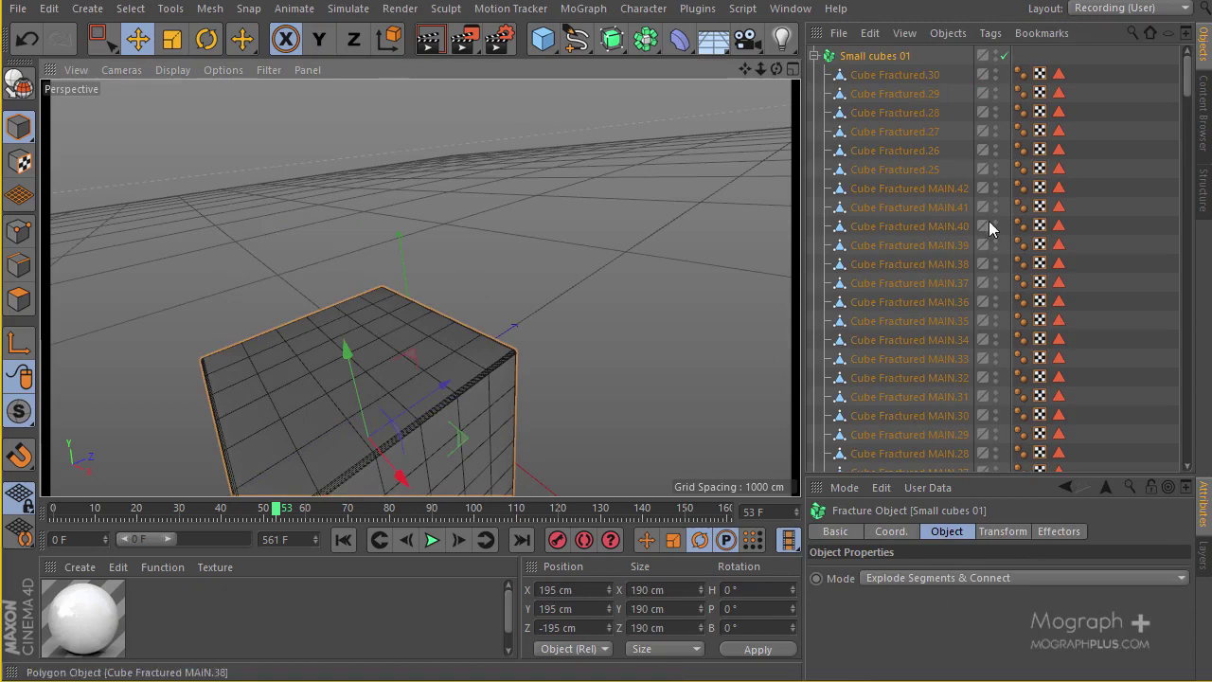
pyautogui.click(895, 170)
pyautogui.scroll(-6, 880, 275)
pyautogui.scroll(-3, 876, 295)
pyautogui.click(870, 296)
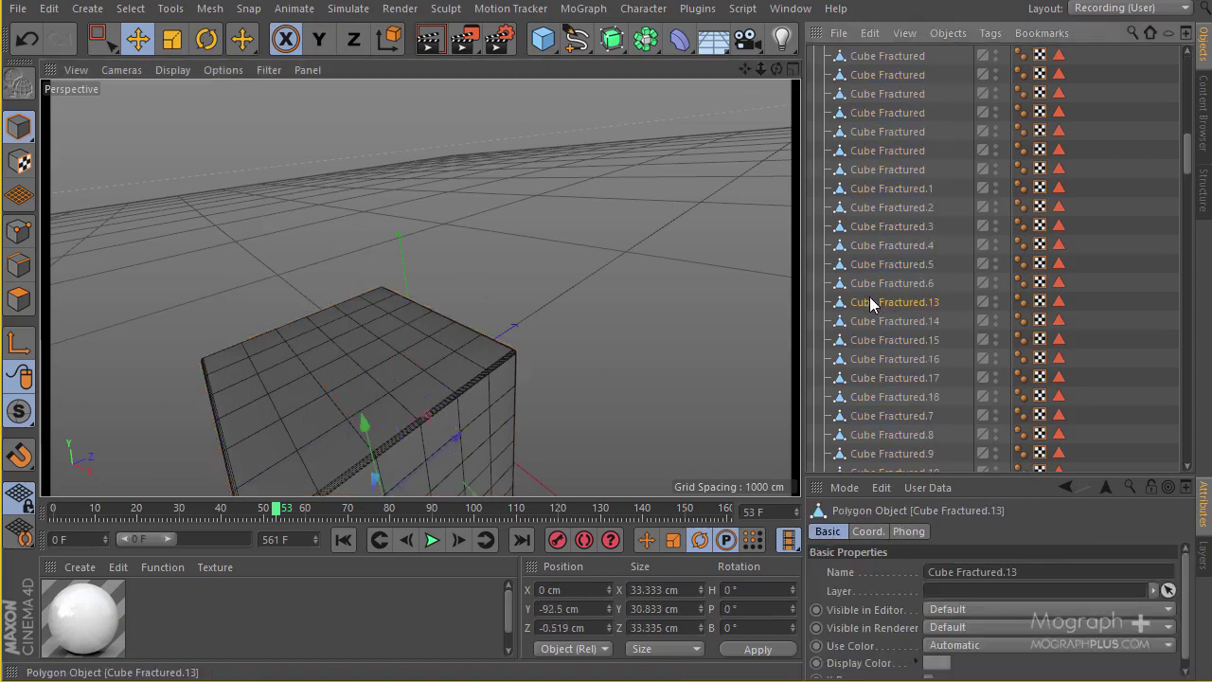
pyautogui.scroll(-3, 857, 332)
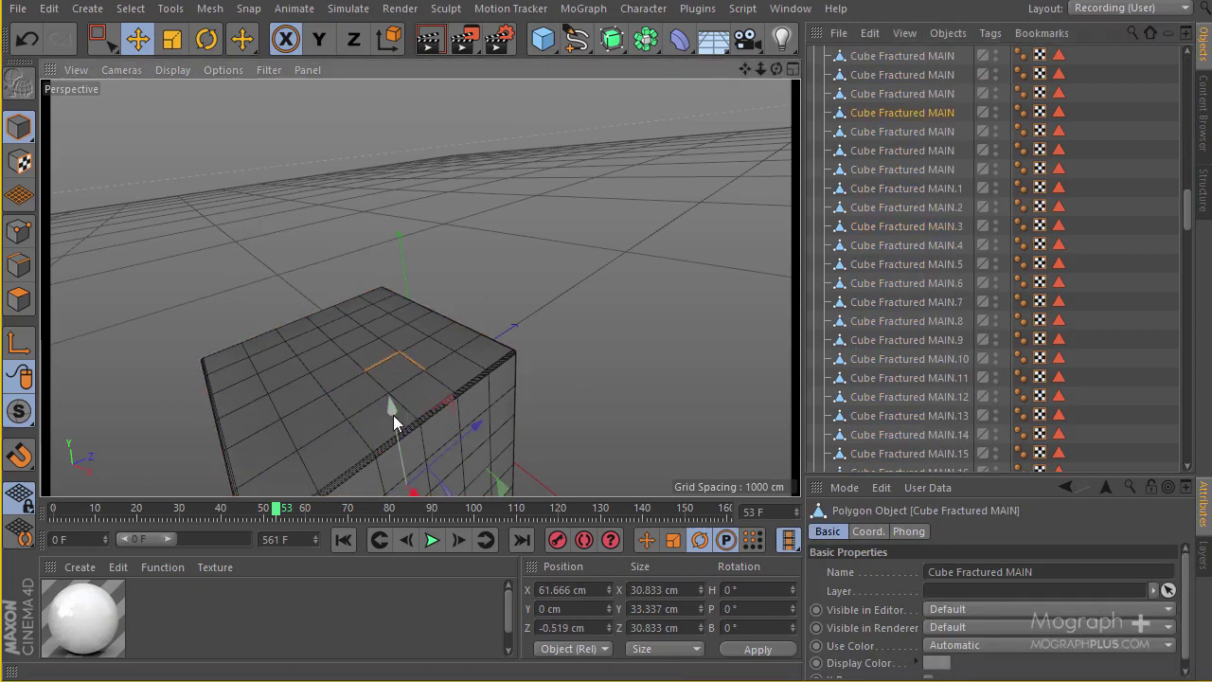
# Step: Try moving the selected Cube Fractured MAIN piece up out of the cube, and undo the move
pyautogui.moveTo(392, 411); pyautogui.dragTo(384, 227)
pyautogui.hotkey('ctrl', 'z')
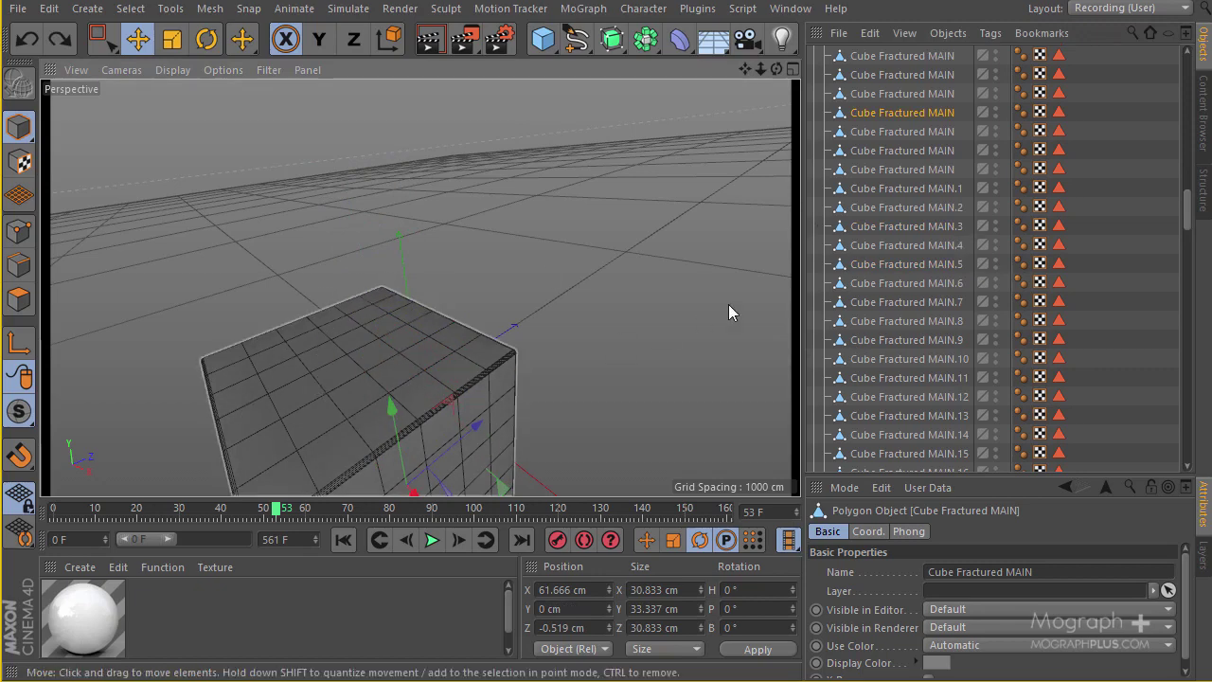
pyautogui.scroll(10, 895, 176)
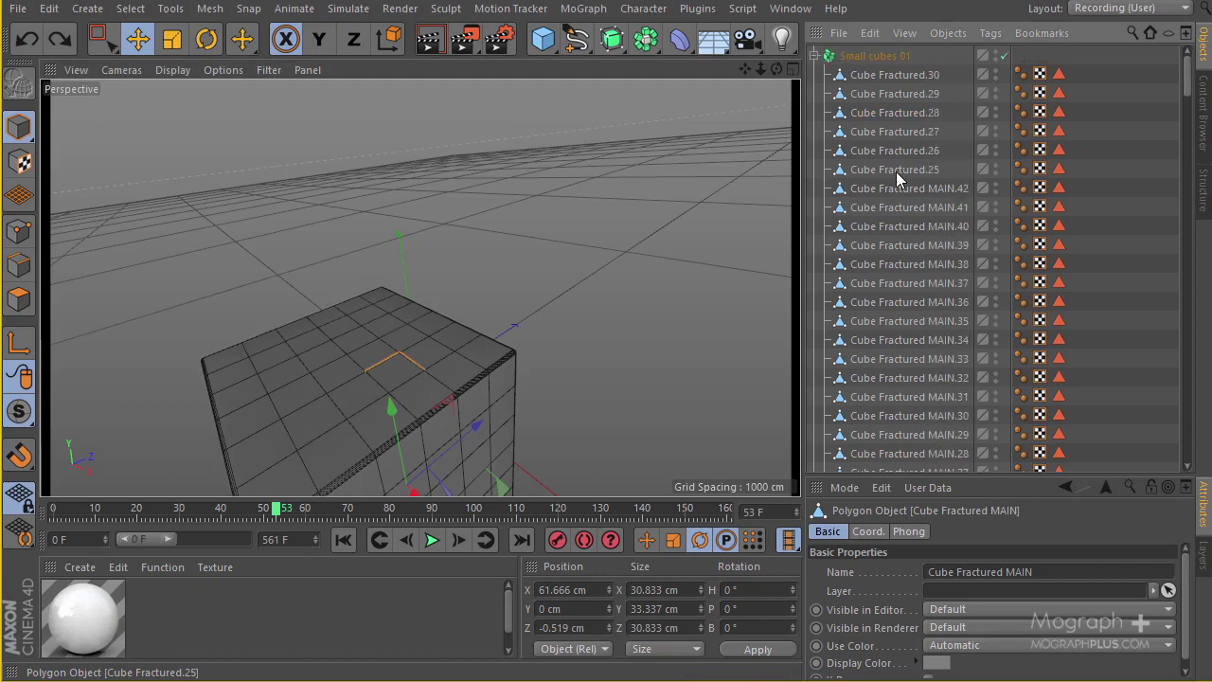
# Step: Review the available MoGraph objects and the Mode setting of the Small cubes 01 Fracture object
pyautogui.click(597, 8)
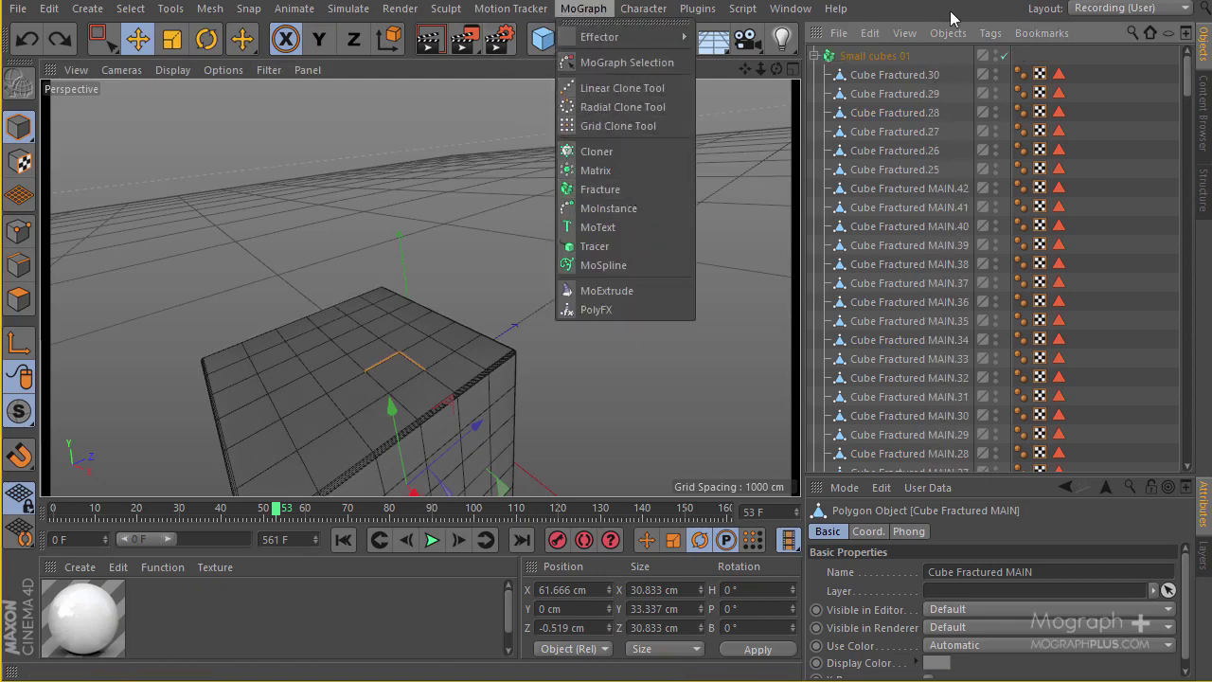
pyautogui.click(914, 43)
pyautogui.click(877, 57)
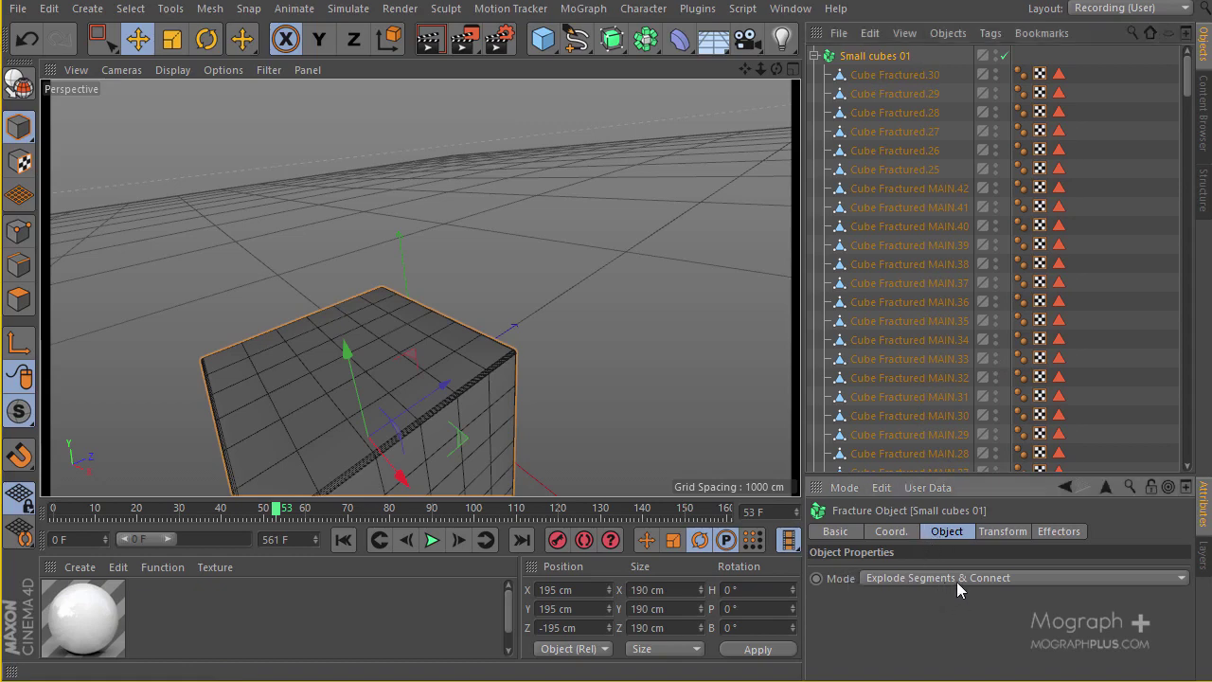
pyautogui.click(1013, 579)
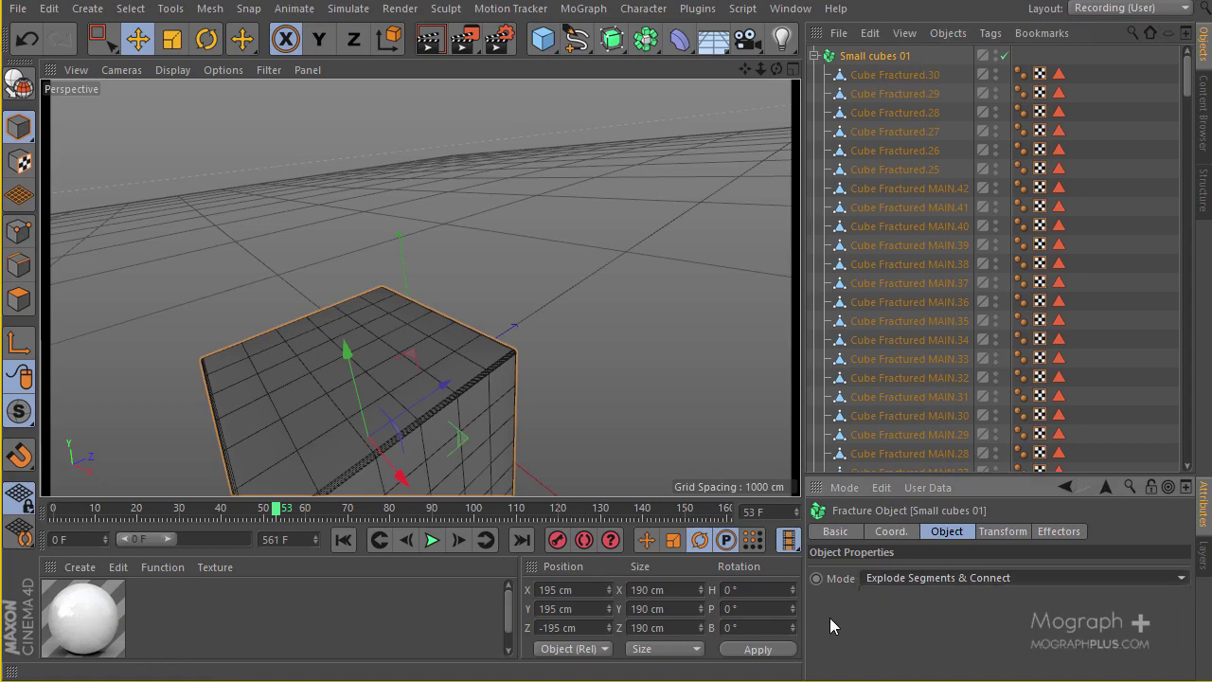
# Step: Make the Camer R and Master 01 _ Up to 80 nulls visible again and go to frame 91
pyautogui.click(814, 56)
pyautogui.click(895, 127)
pyautogui.click(855, 56)
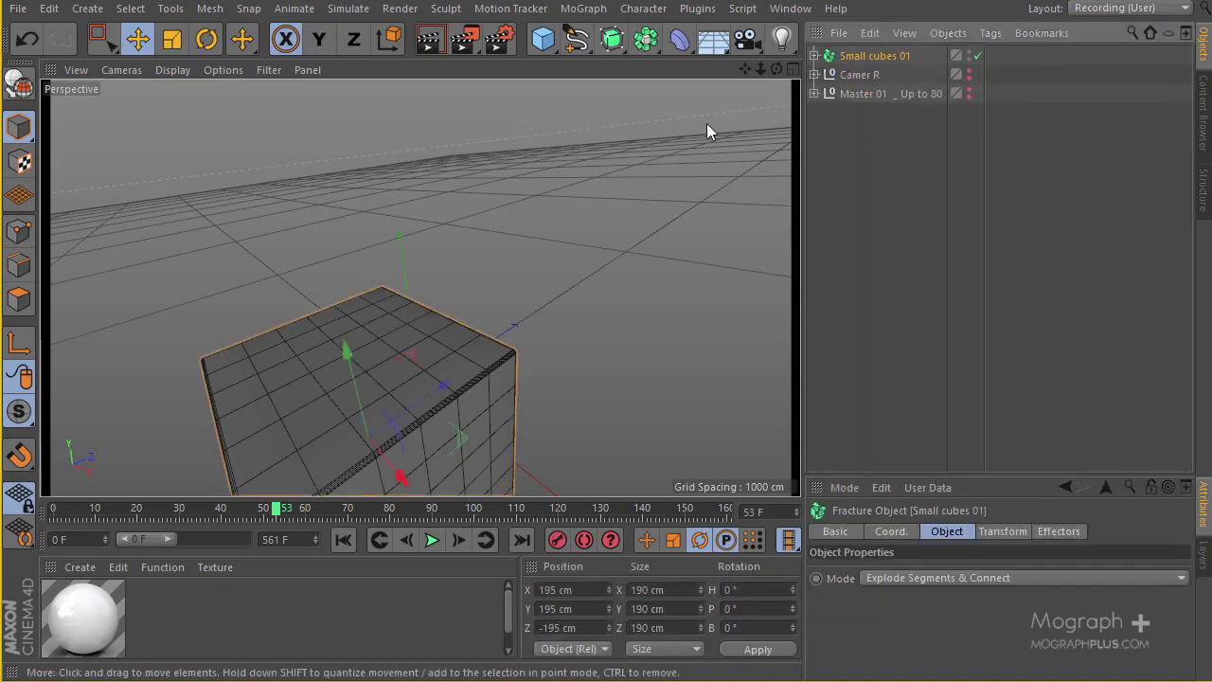
pyautogui.click(969, 94)
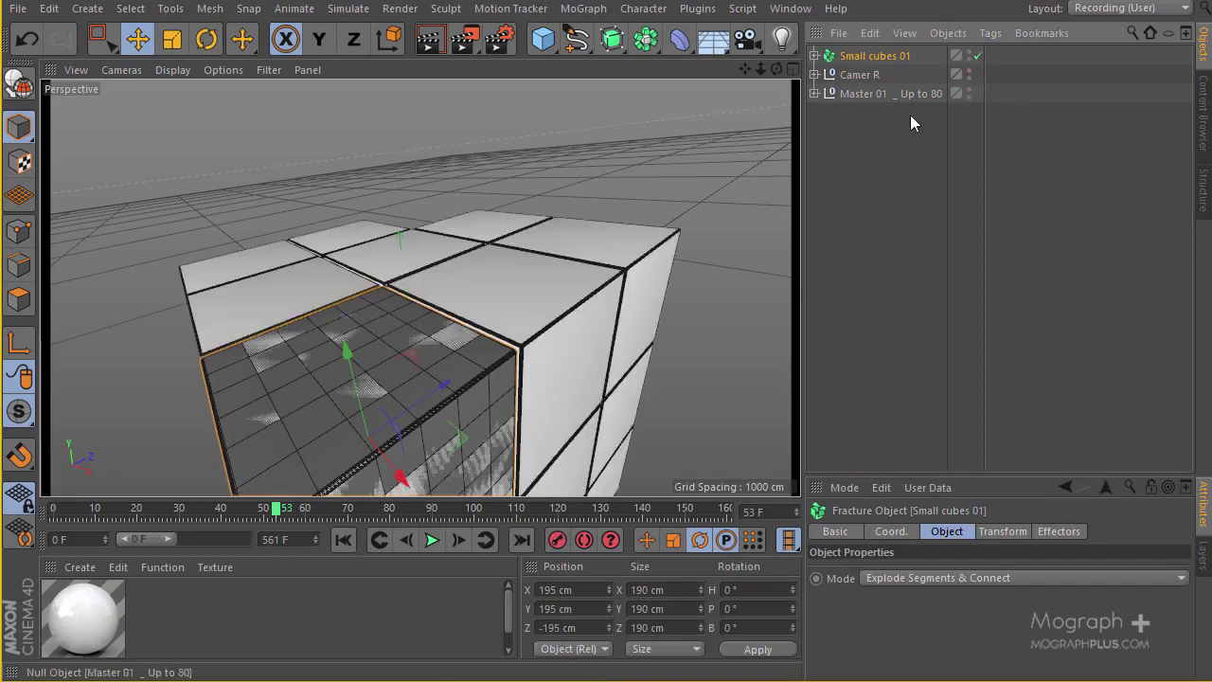
pyautogui.moveTo(275, 508); pyautogui.dragTo(439, 509)
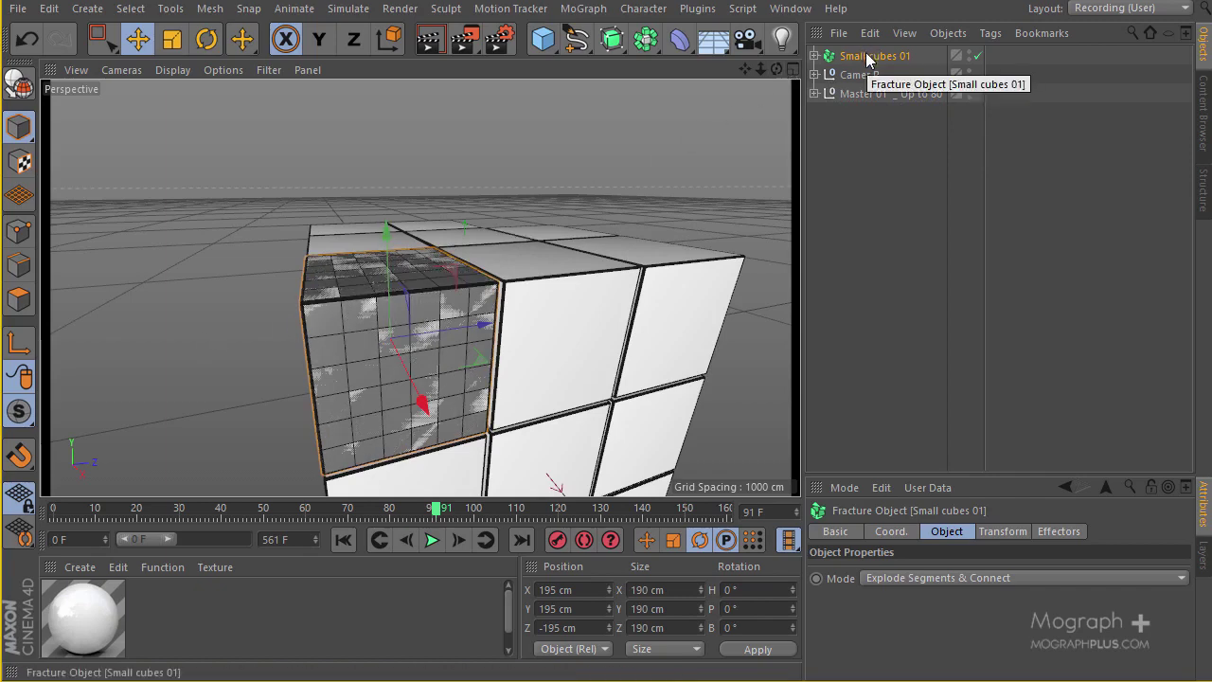
# Step: Add a Null object to the scene and enlarge the area showing its attributes
pyautogui.click(546, 52)
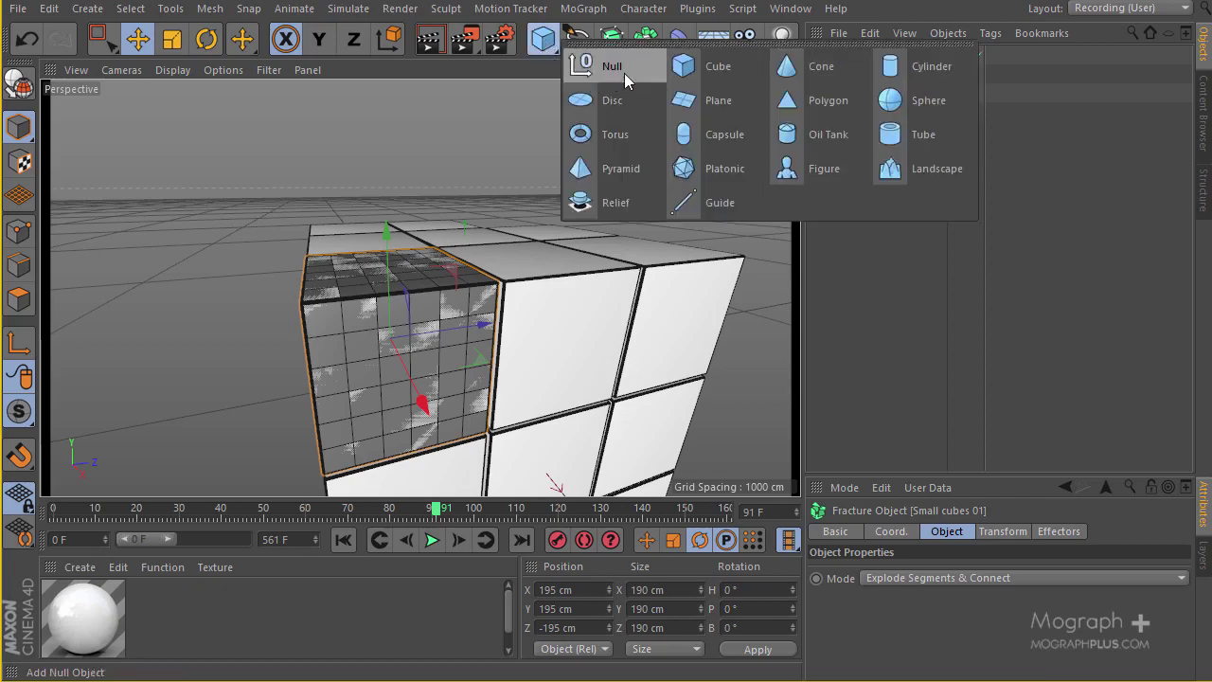
pyautogui.click(624, 73)
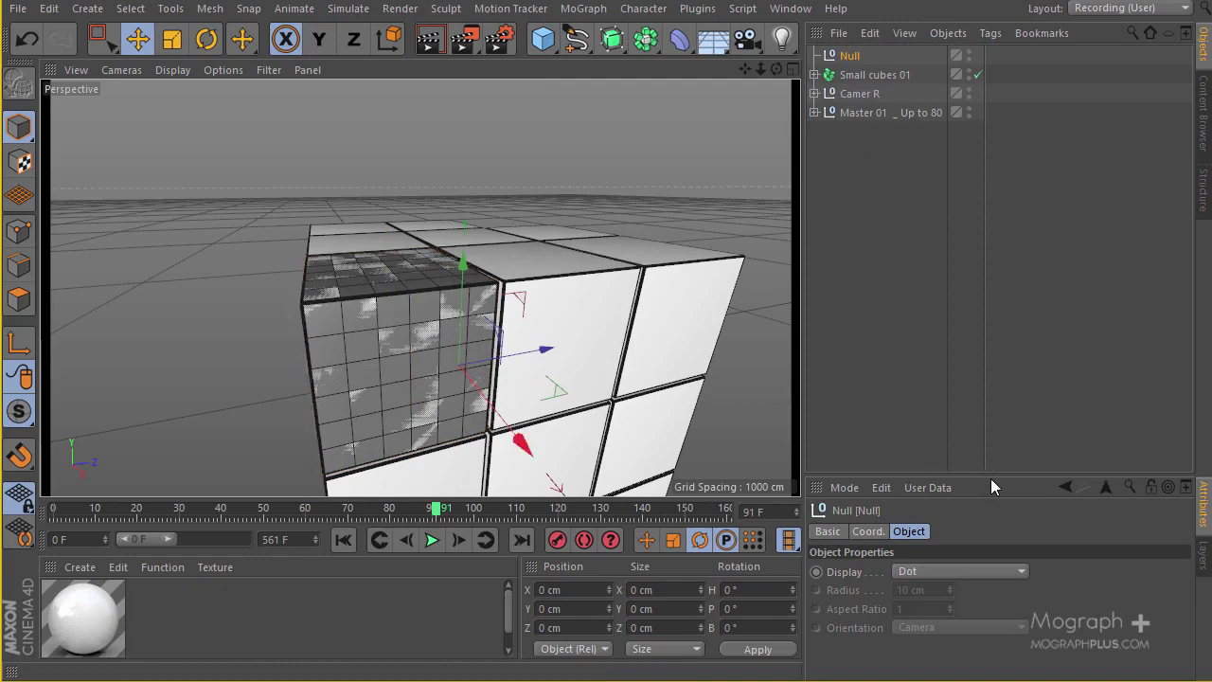
pyautogui.moveTo(991, 475); pyautogui.dragTo(987, 253)
# Step: Position the new Null at X 195 cm, Y 195 cm and Z -195 cm, matching the Small cubes 01 coordinates
pyautogui.click(885, 75)
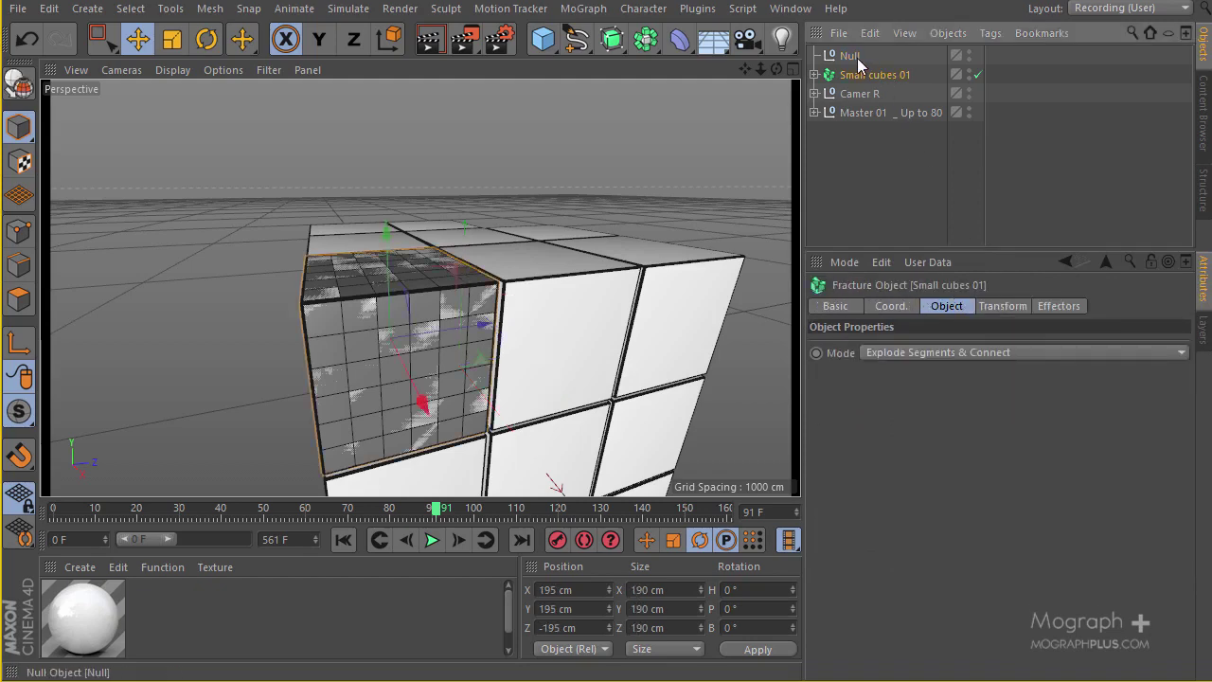
pyautogui.click(887, 308)
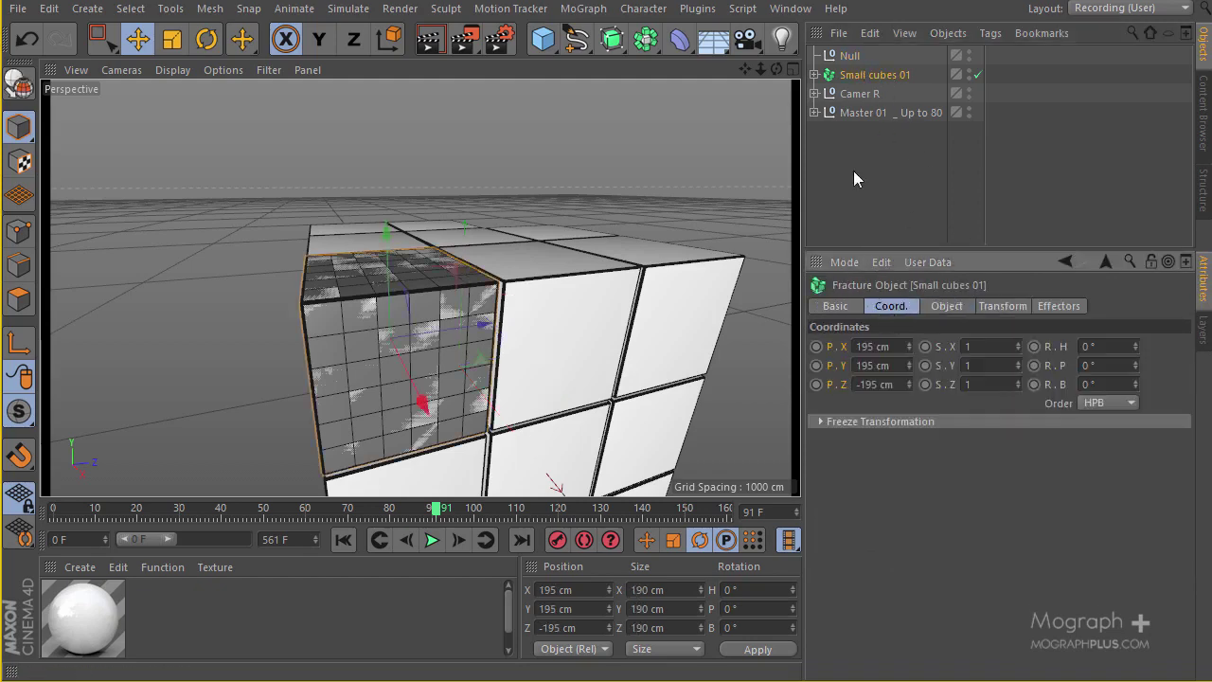
pyautogui.click(850, 56)
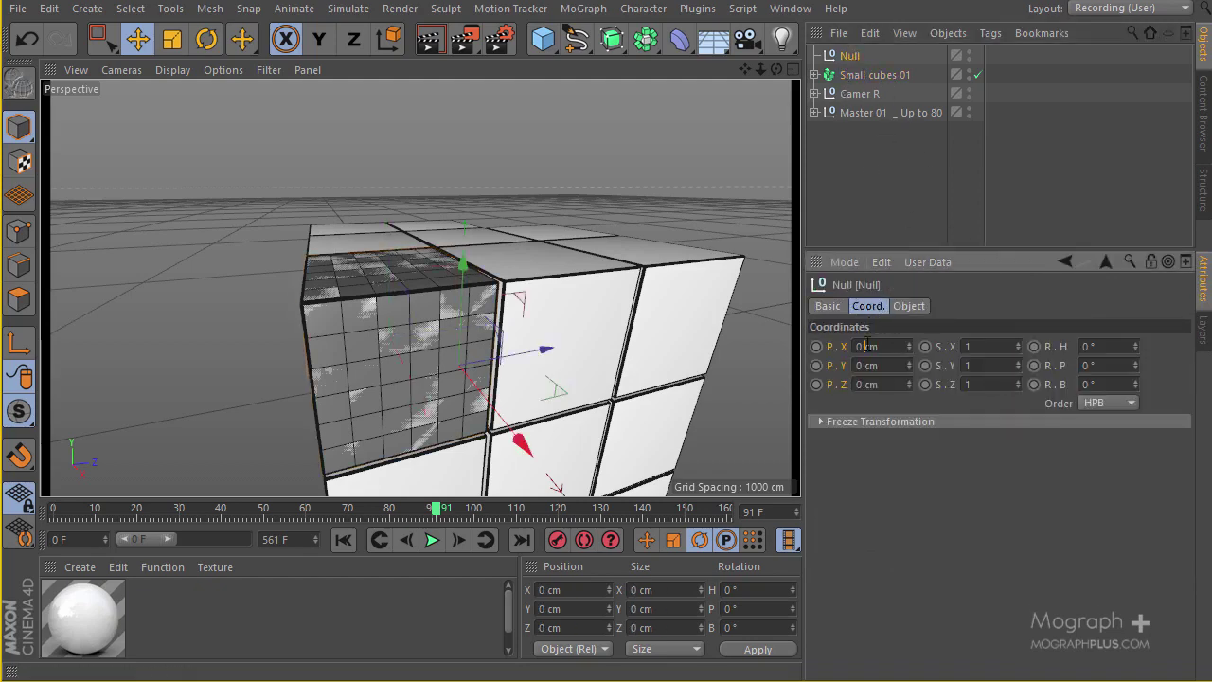
pyautogui.click(875, 352)
pyautogui.write('195')
pyautogui.press('Return')
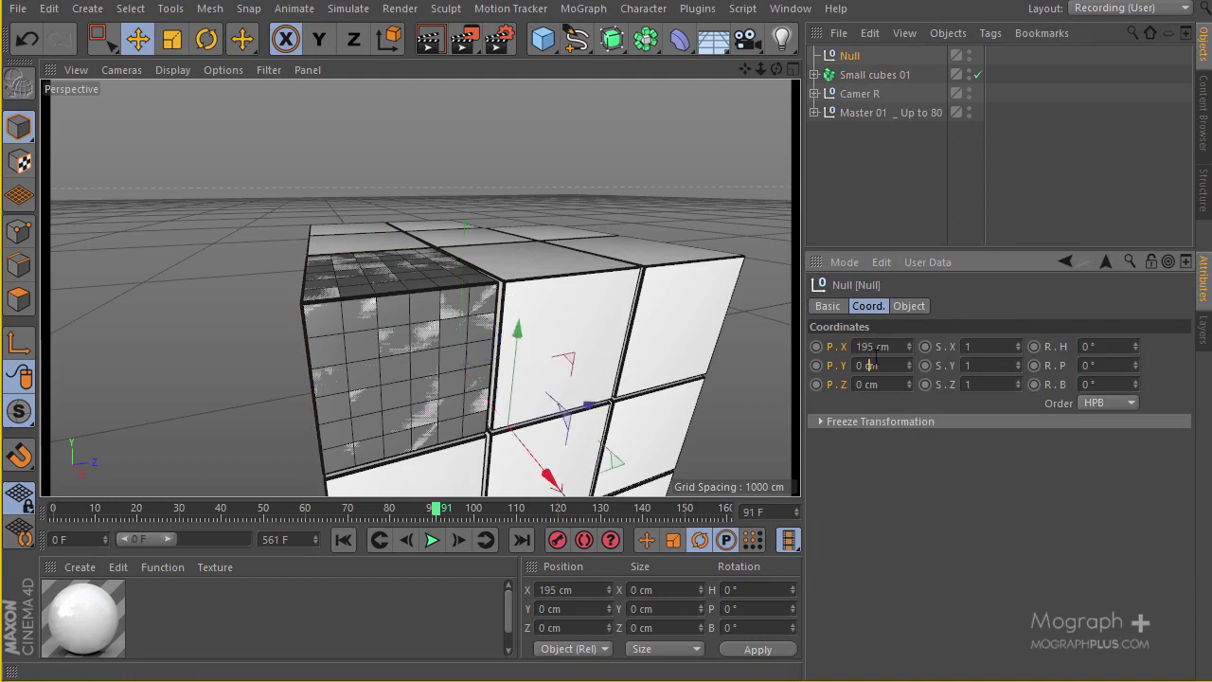
pyautogui.write('195')
pyautogui.press('Tab')
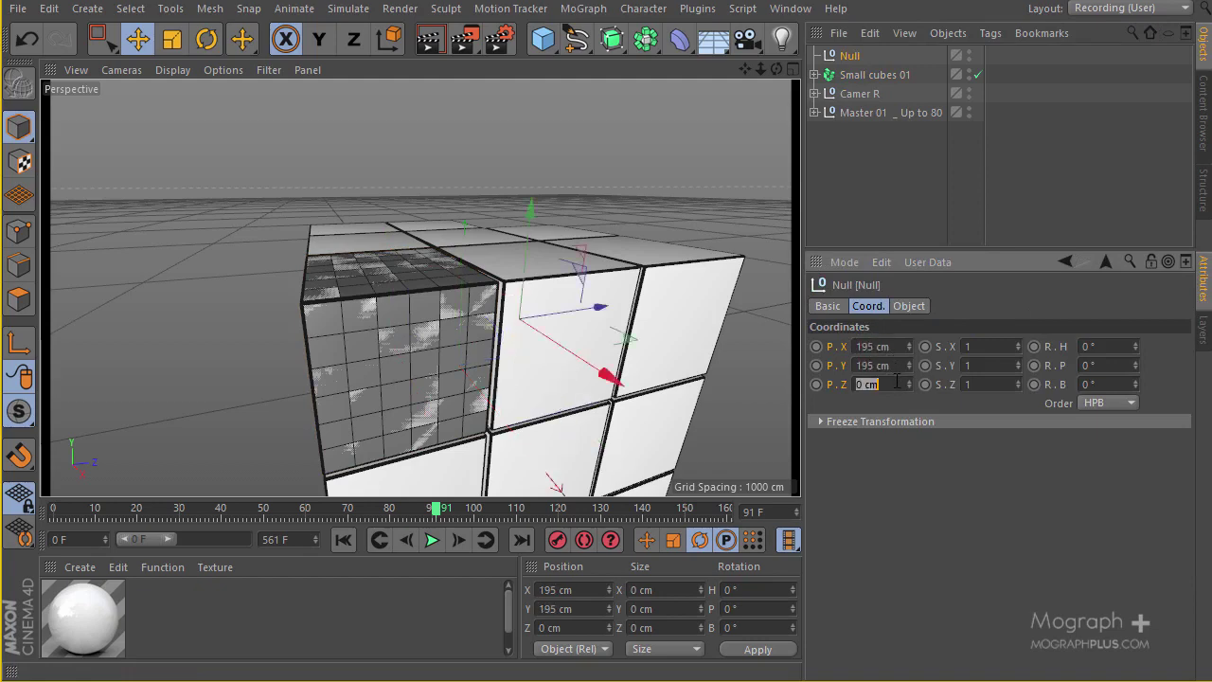
pyautogui.write('9')
pyautogui.press('BackSpace')
pyautogui.write('-')
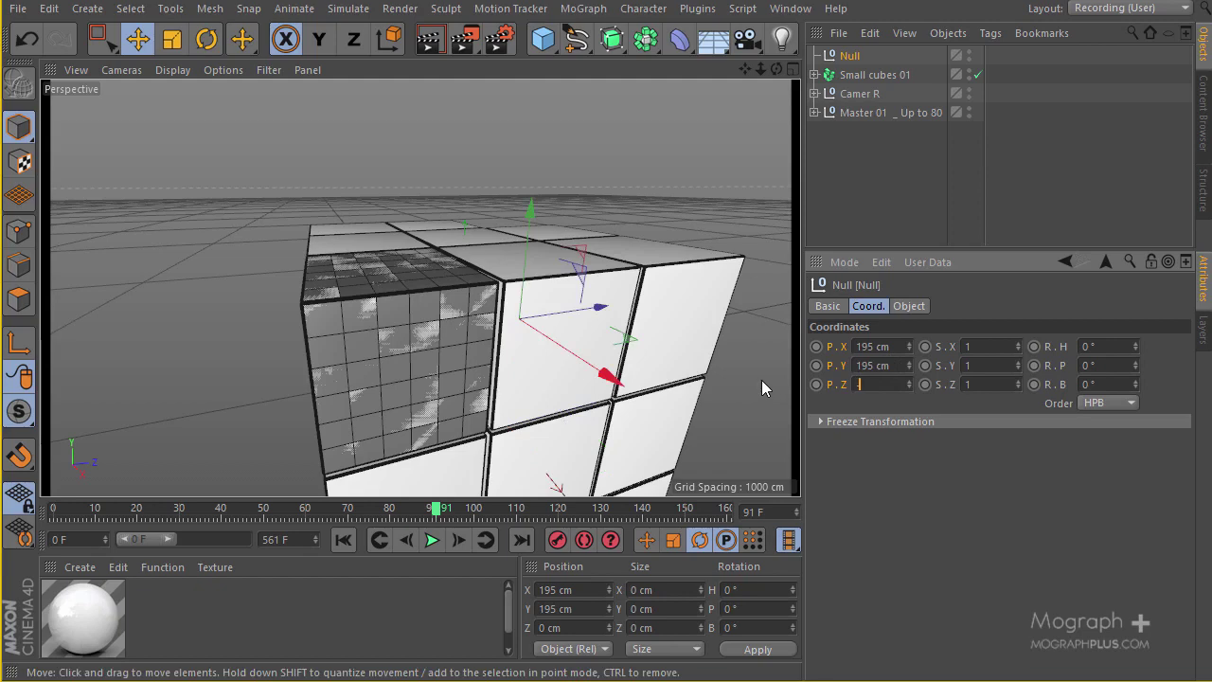
pyautogui.write('195')
pyautogui.press('Return')
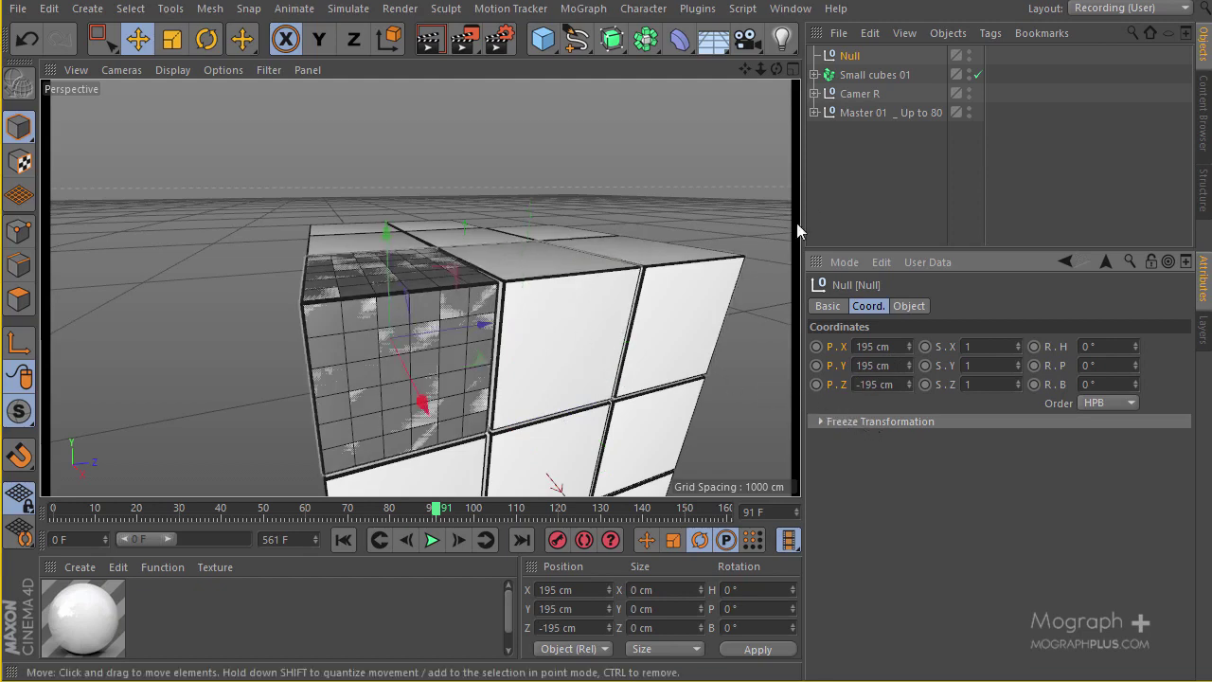
# Step: Rename the Null as "S mall cubes" and make the Small cubes 01 fracture object its child
pyautogui.doubleClick(852, 56)
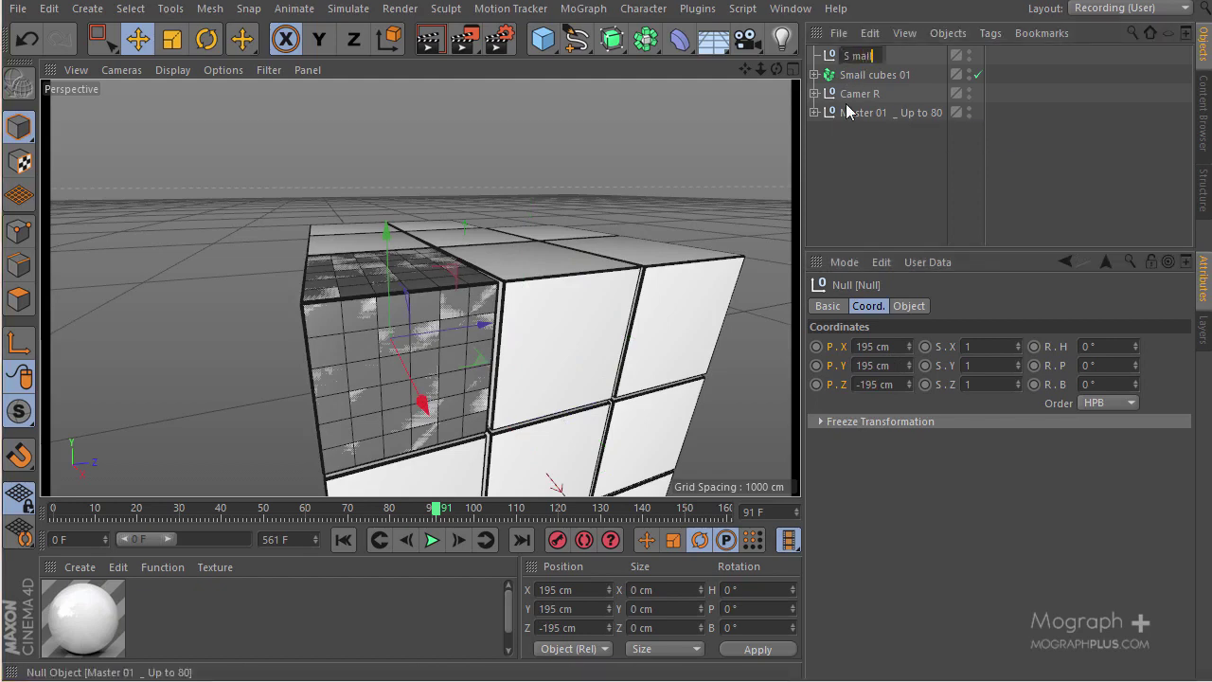
pyautogui.write('S mall cubes')
pyautogui.press('Return')
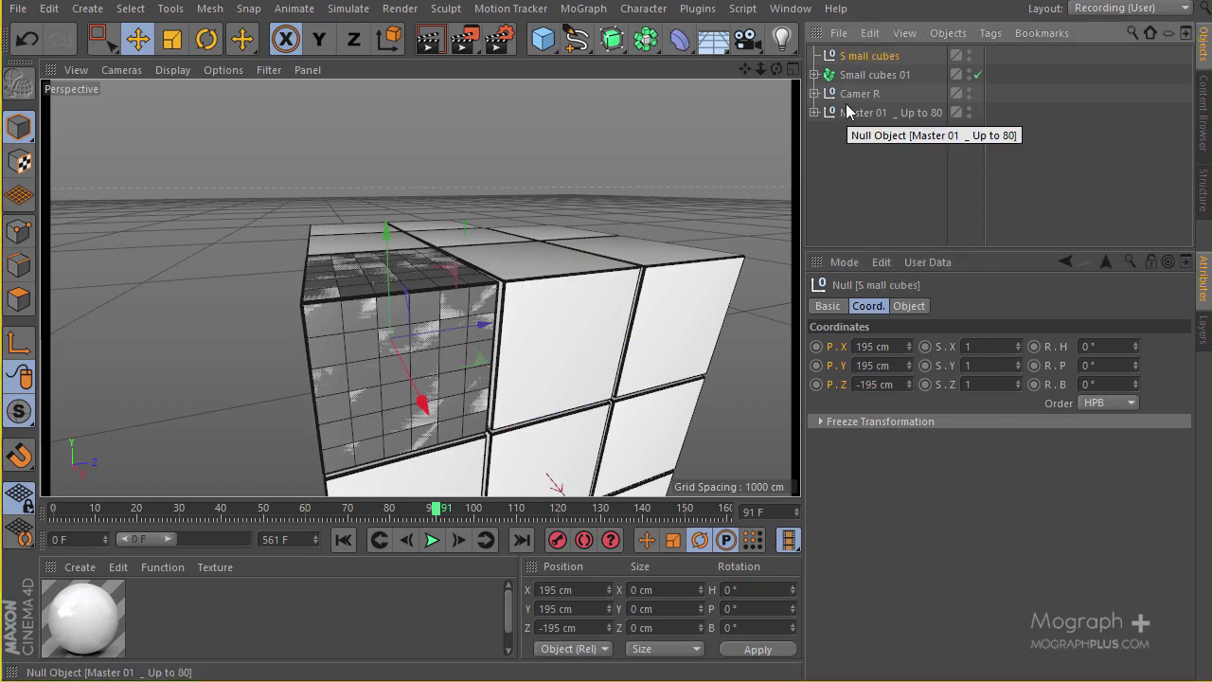
pyautogui.moveTo(855, 76)
pyautogui.mouseDown()
pyautogui.moveTo(879, 72)
pyautogui.moveTo(863, 59)
pyautogui.mouseUp()
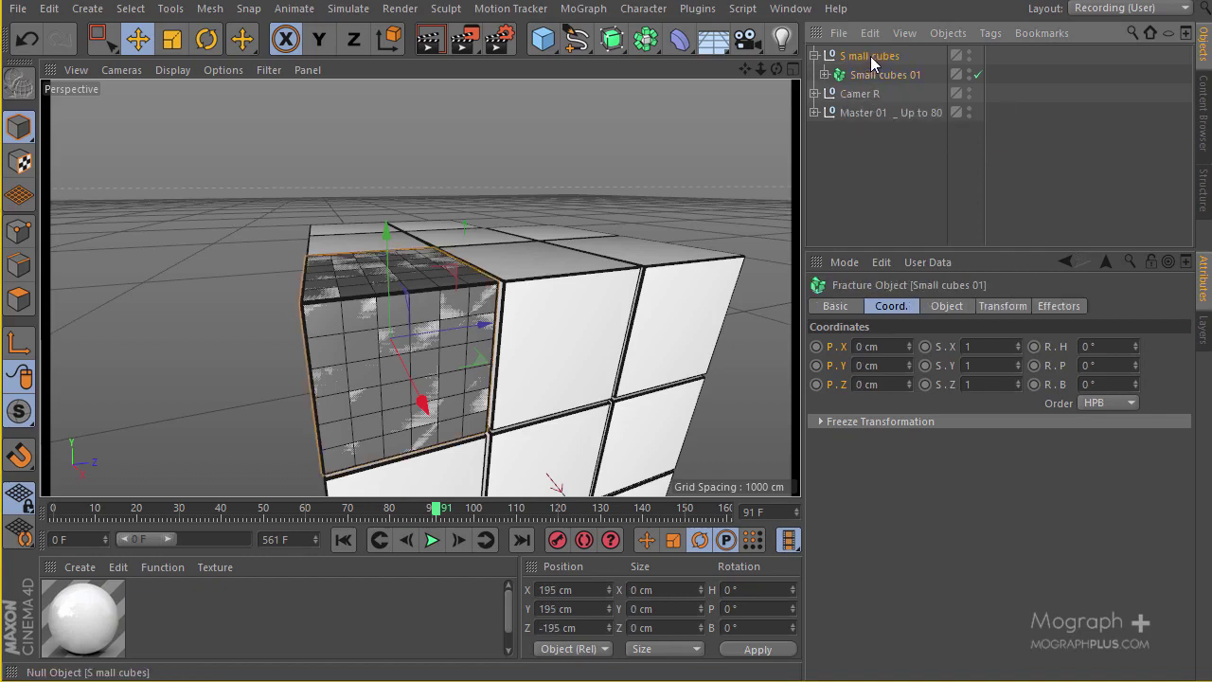
pyautogui.click(870, 56)
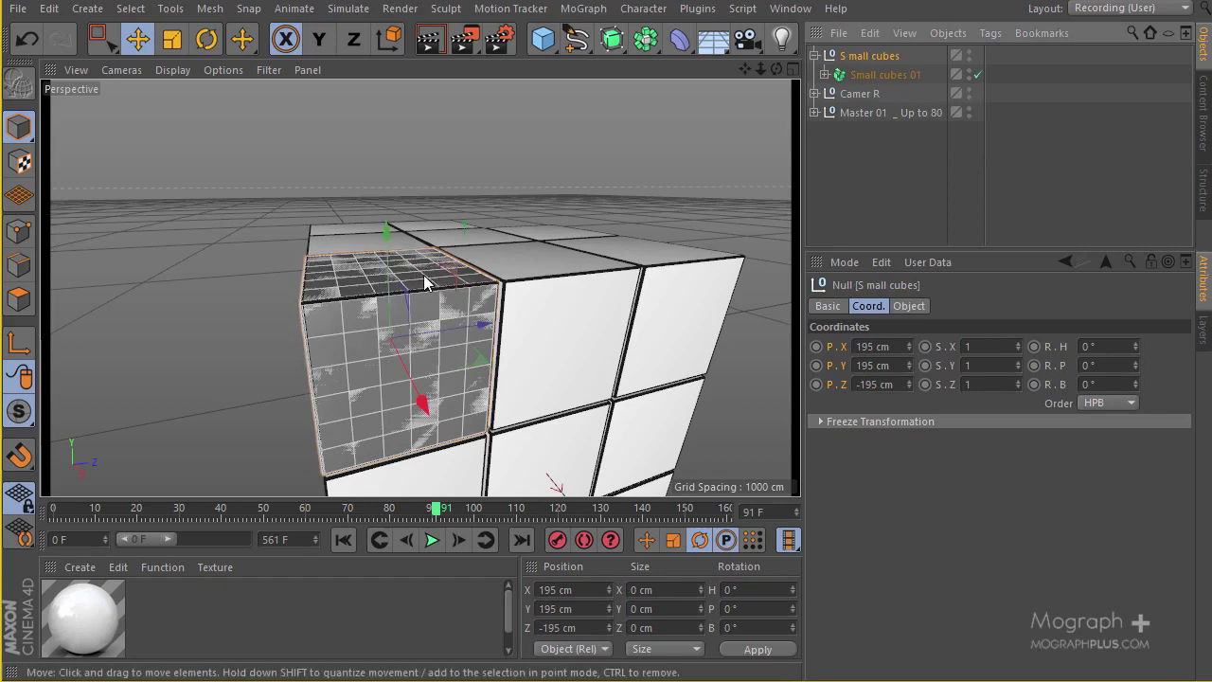
# Step: Make the S mall cubes null a child of Cube 8 inside the Master 01 _ Up to 80 group
pyautogui.moveTo(1032, 250); pyautogui.dragTo(1003, 452)
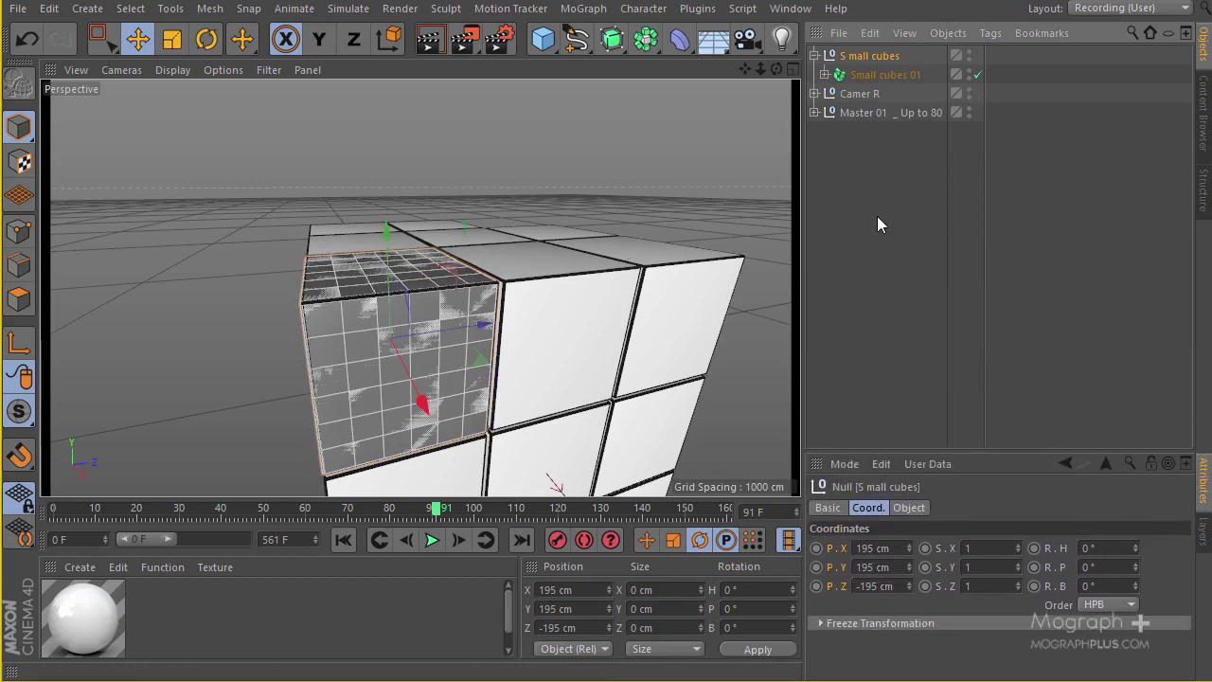
pyautogui.click(814, 112)
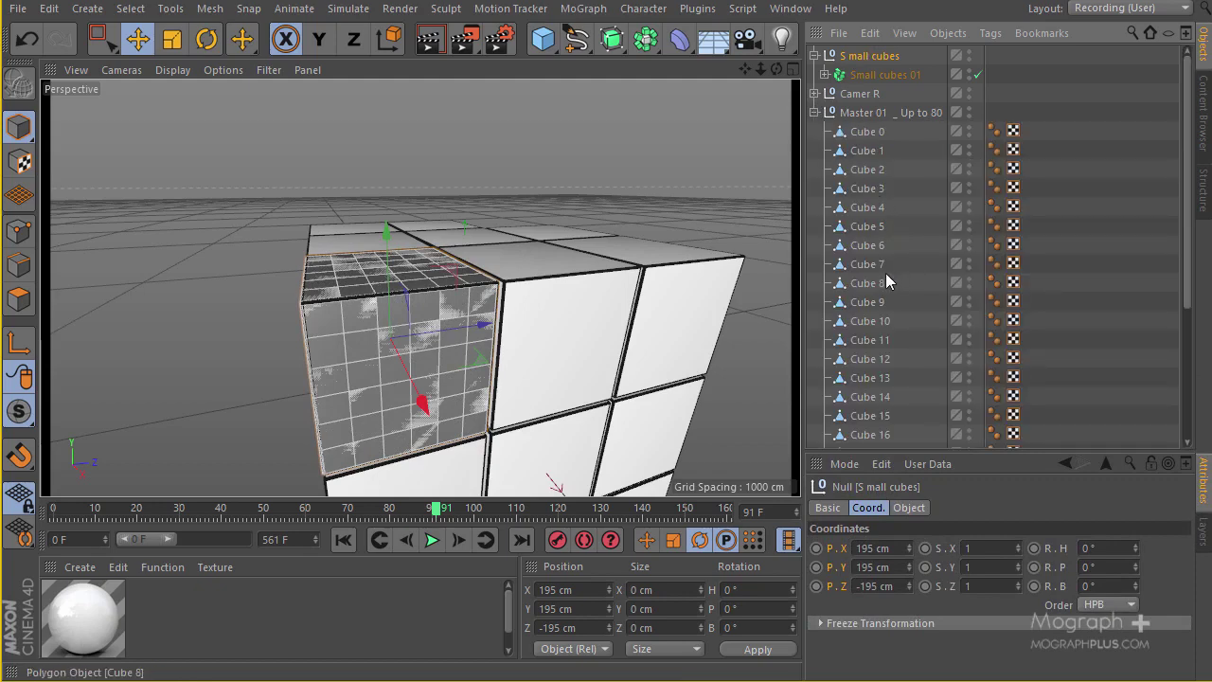
pyautogui.moveTo(857, 55); pyautogui.dragTo(858, 284)
# Step: Try moving Cube 8 with its nested small cubes along the Z axis, and undo the move
pyautogui.click(865, 245)
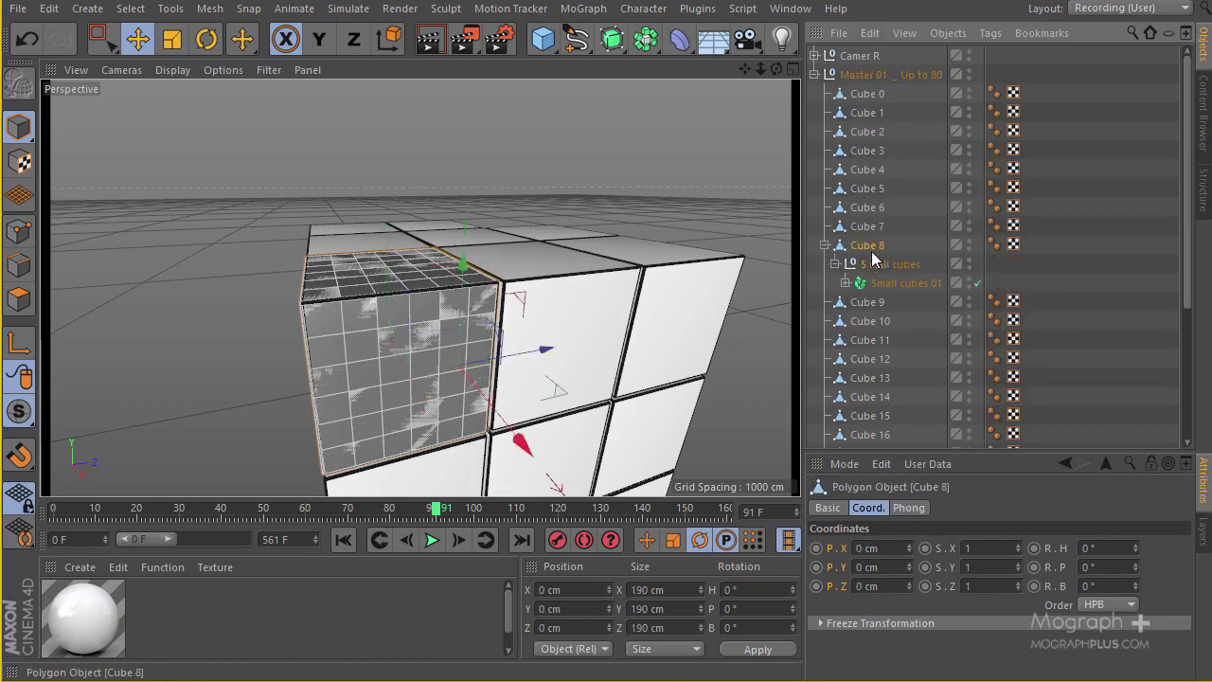
pyautogui.moveTo(544, 352); pyautogui.dragTo(422, 318)
pyautogui.hotkey('ctrl', 'z')
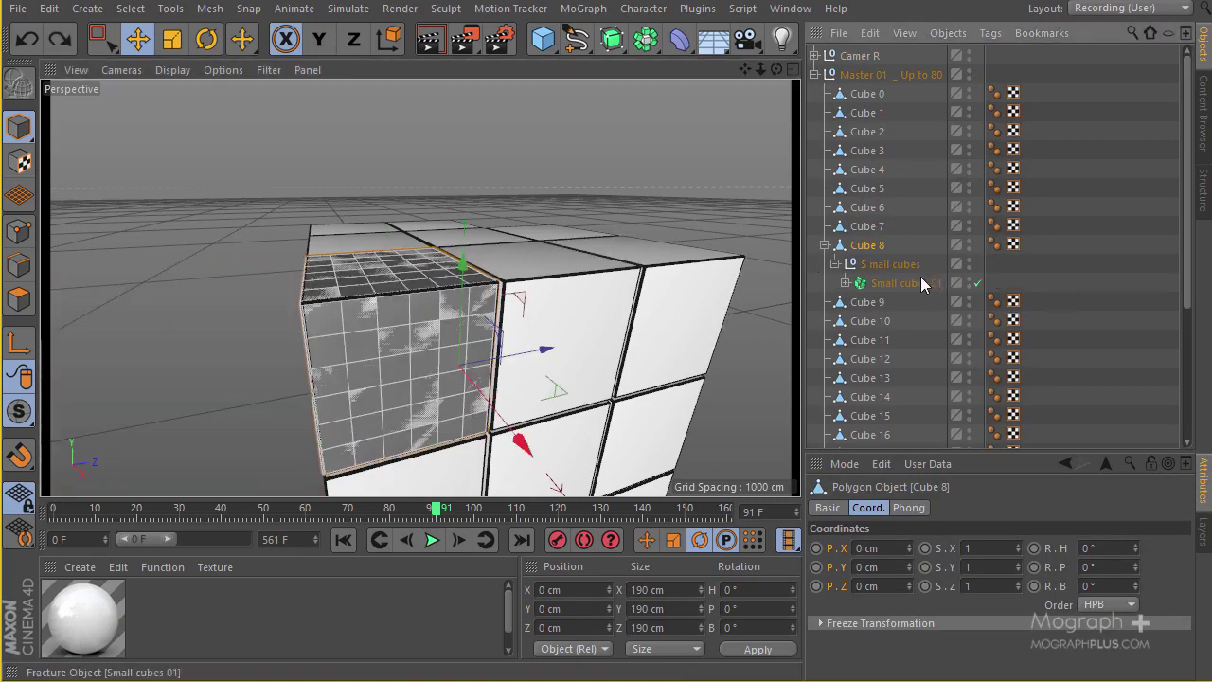
# Step: Add a Plain effector to the Small cubes 01 fracture object
pyautogui.click(895, 284)
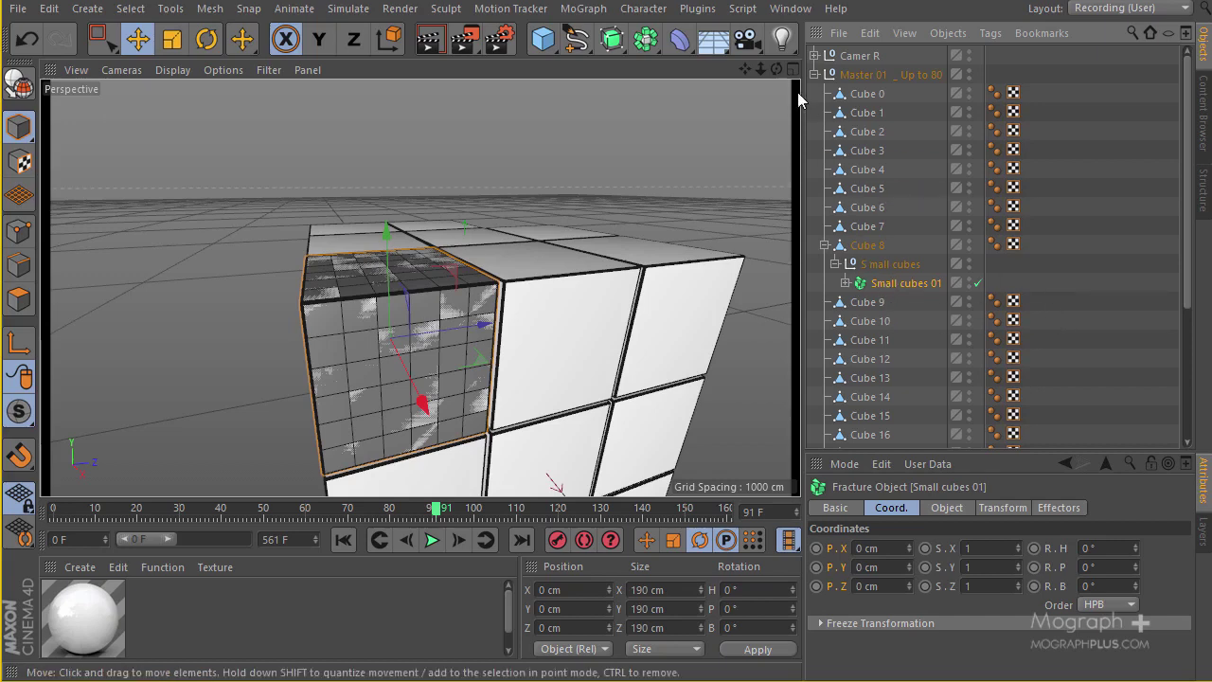
pyautogui.click(574, 12)
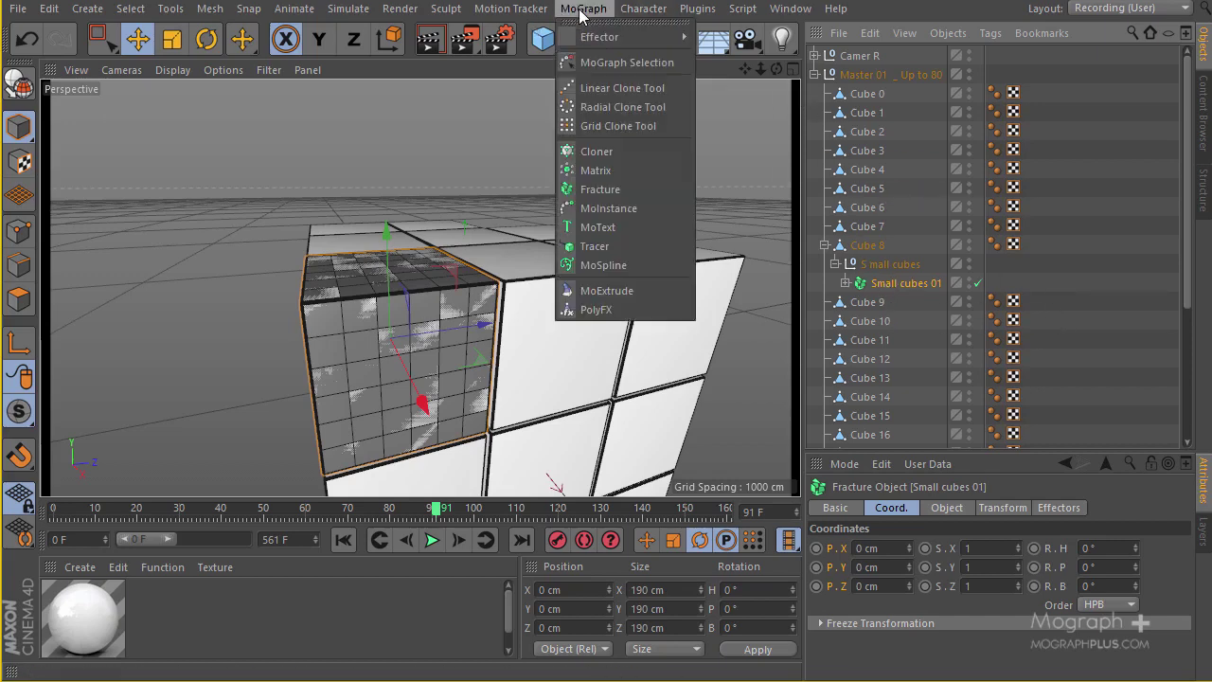
pyautogui.moveTo(580, 38)
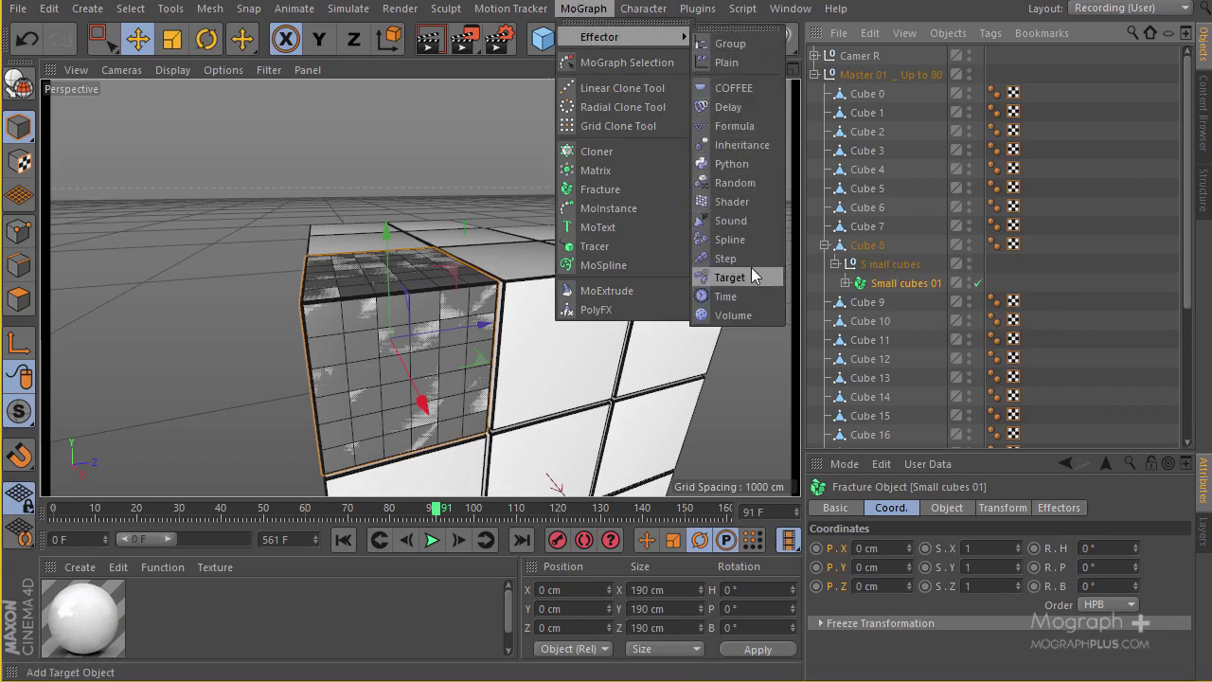
pyautogui.click(743, 62)
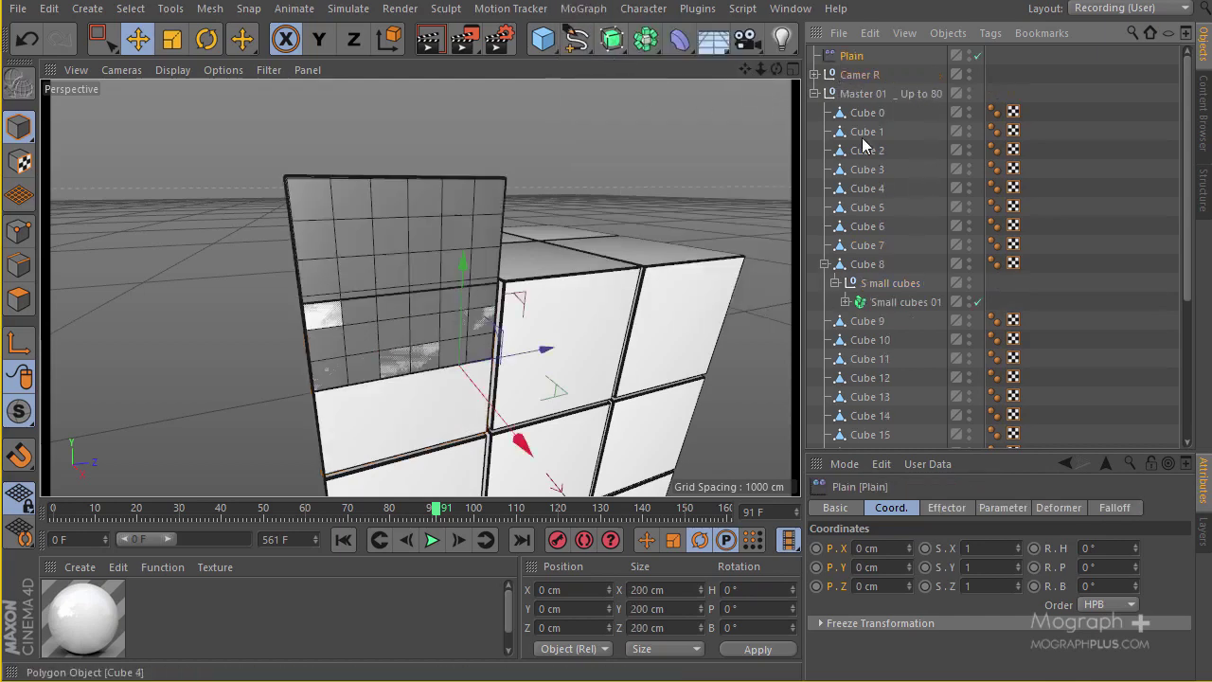
# Step: Make the Plain effector a child of the S mall cubes null and rename it "Plain for small cubes 01"
pyautogui.click(814, 75)
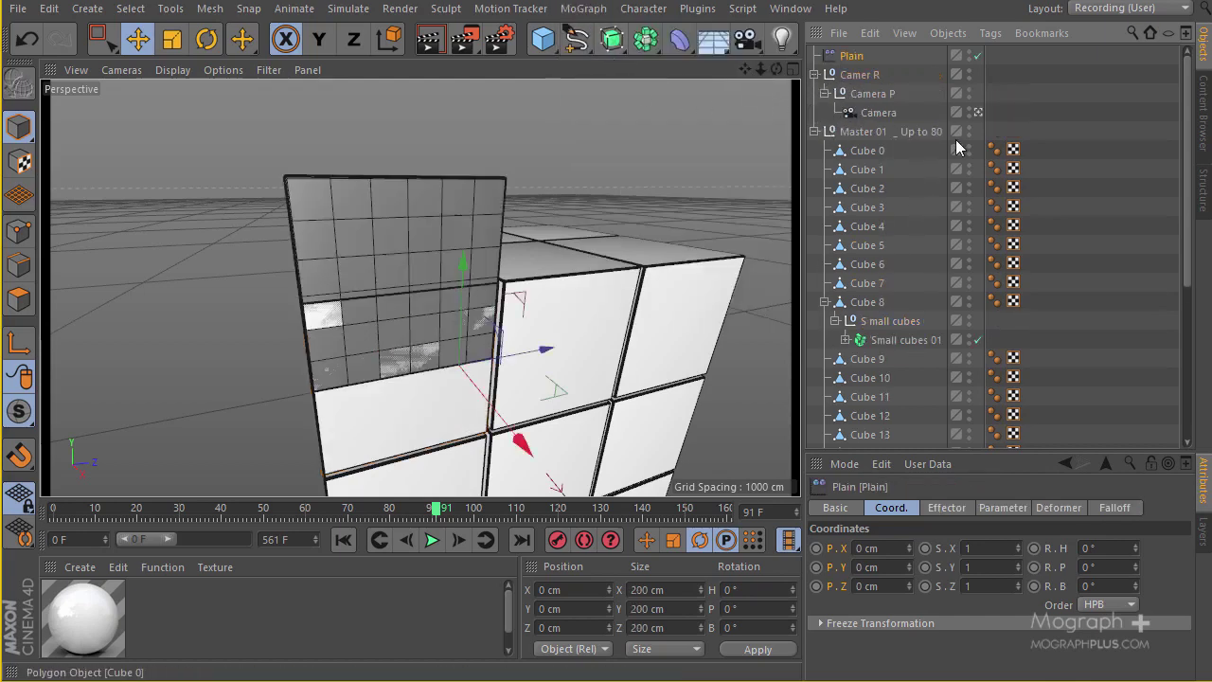
pyautogui.moveTo(858, 87); pyautogui.dragTo(890, 348)
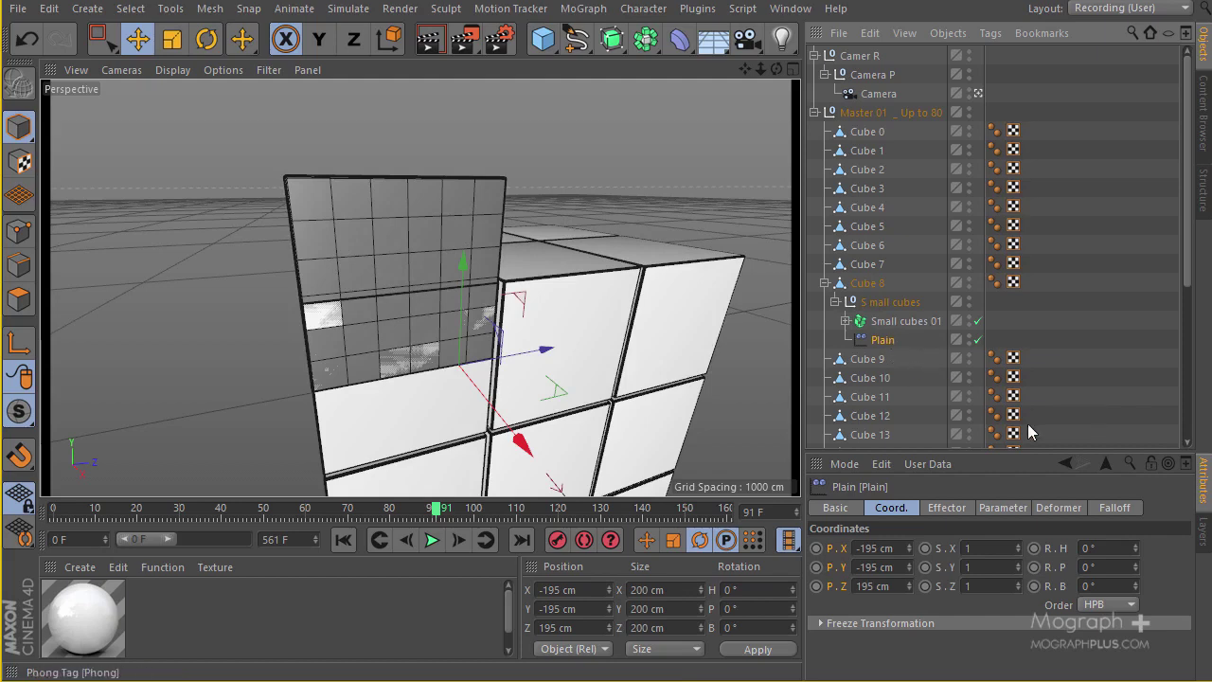
pyautogui.moveTo(1009, 453); pyautogui.dragTo(1010, 435)
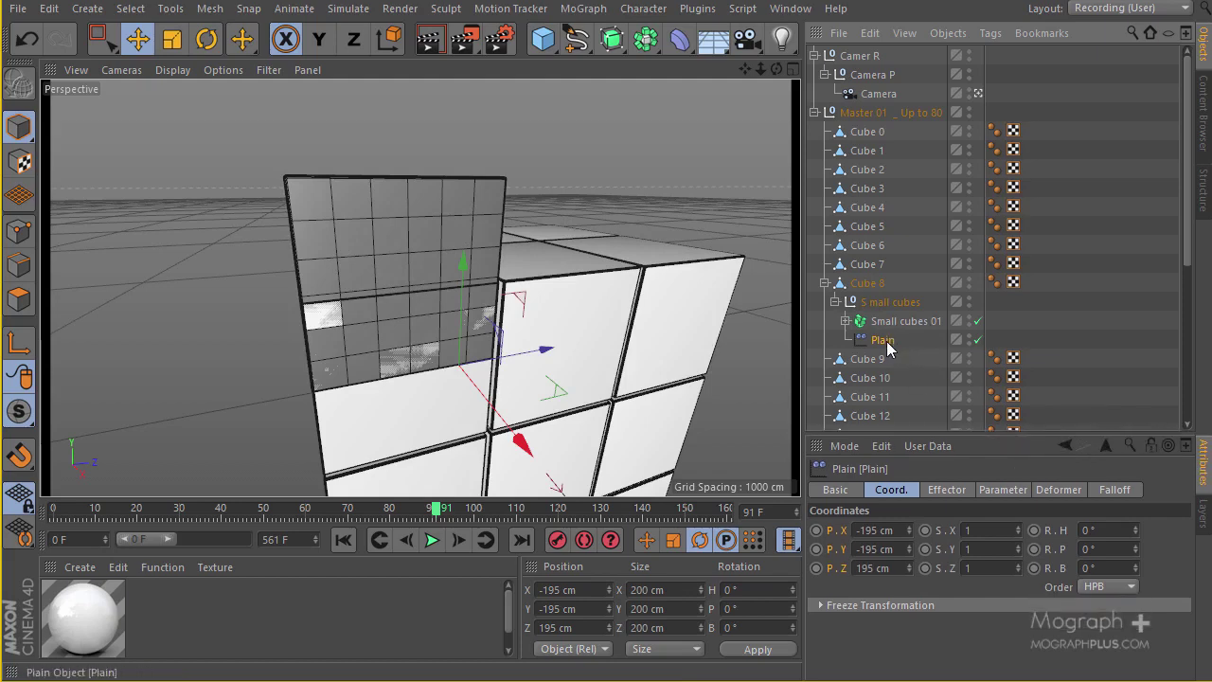
pyautogui.doubleClick(888, 340)
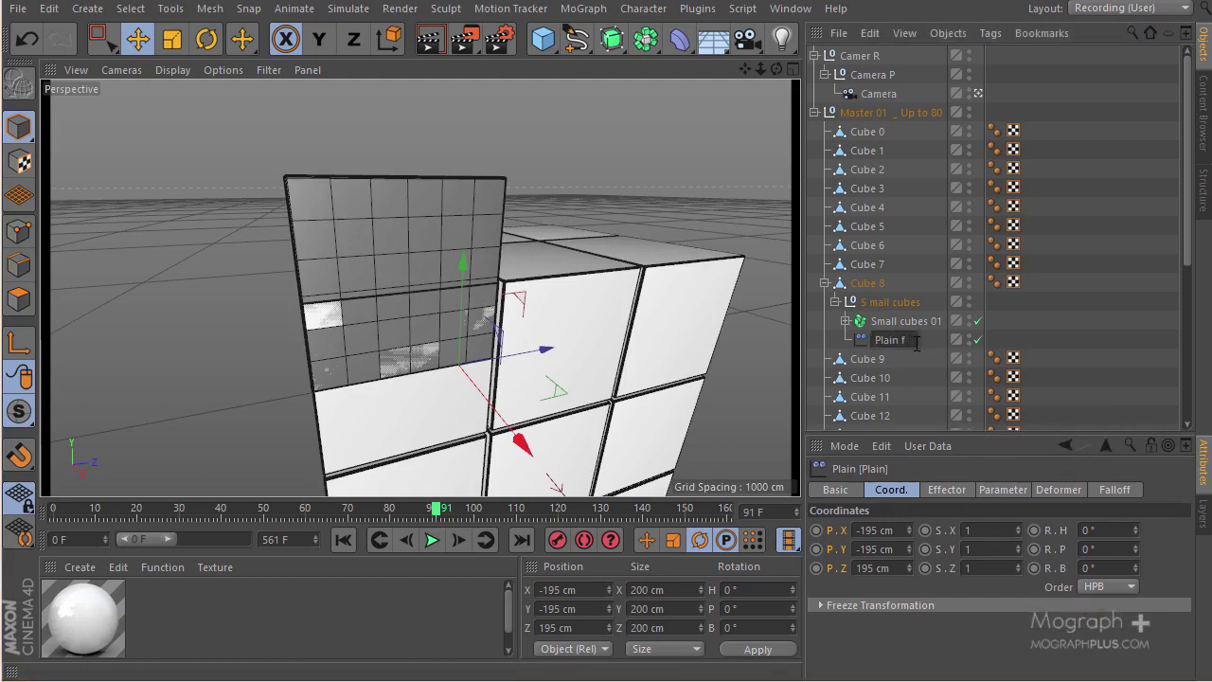
pyautogui.write('for small cubes 01')
pyautogui.press('Return')
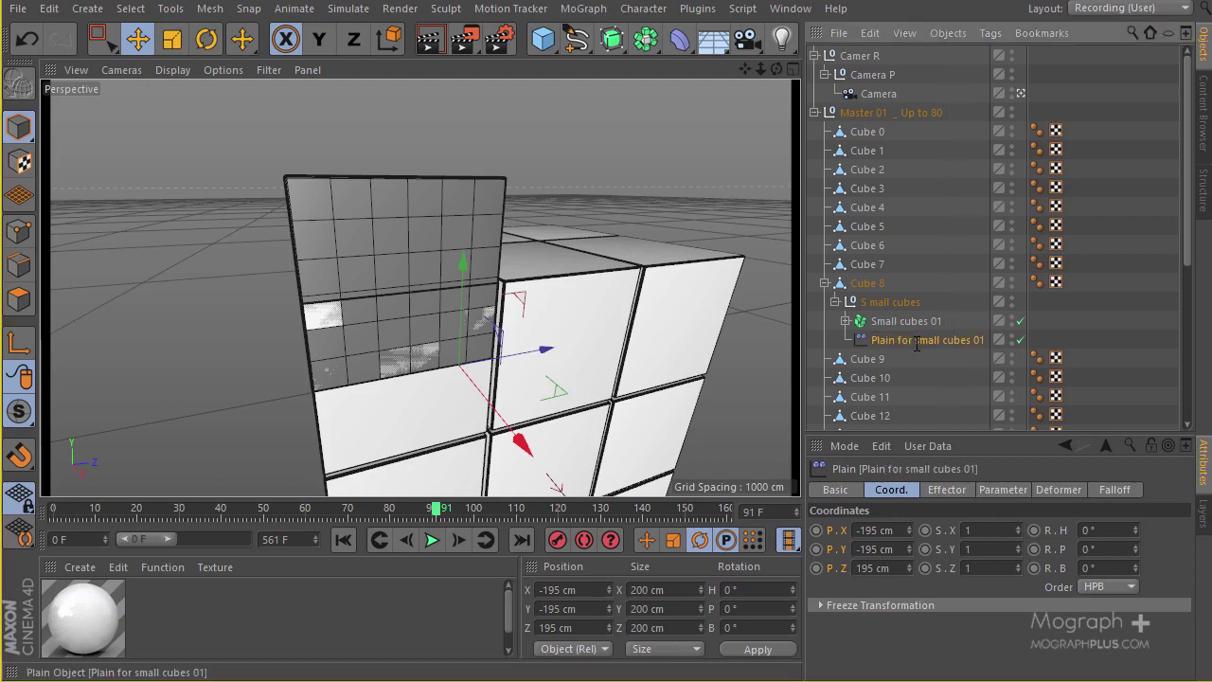
# Step: Check the effector assignment of the Small cubes 01 fracture and set the Plain effector's falloff shape to Linear
pyautogui.click(906, 322)
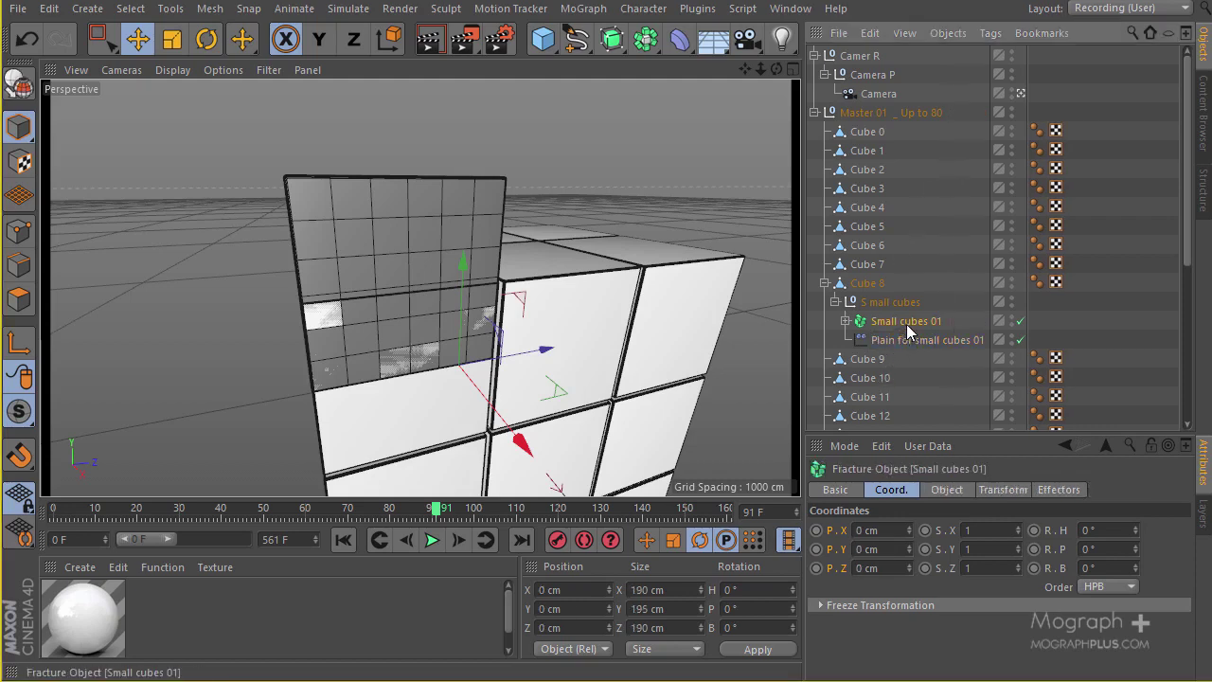
pyautogui.click(1051, 490)
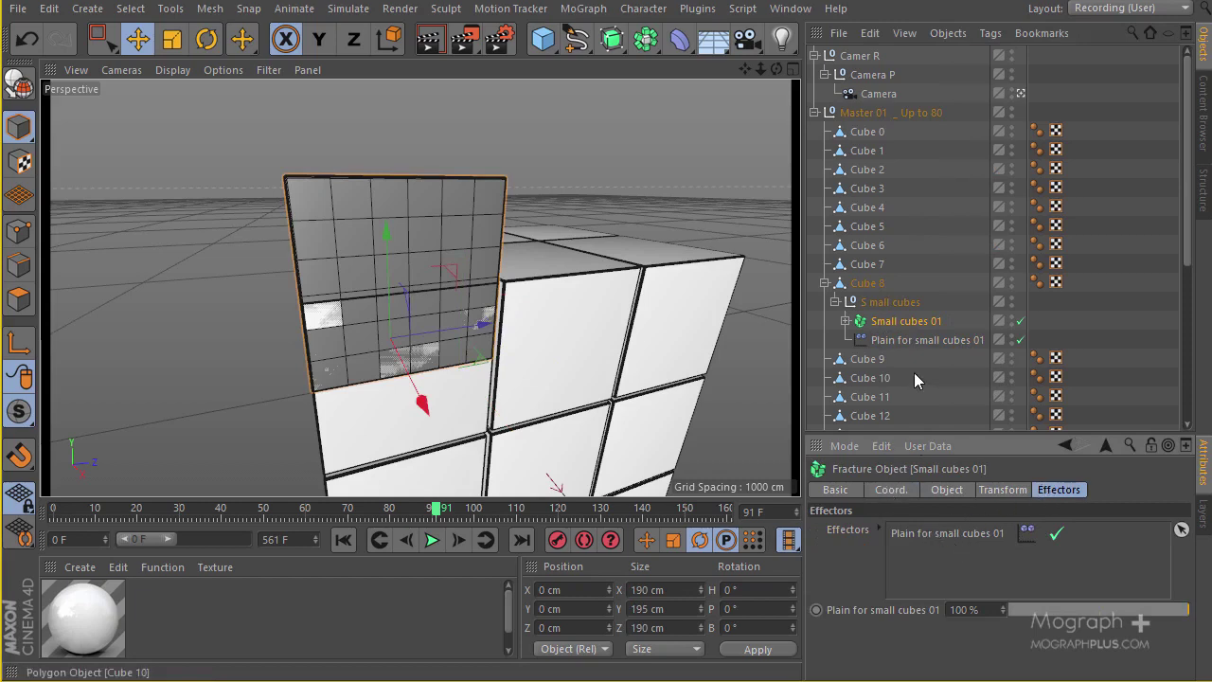
pyautogui.click(944, 489)
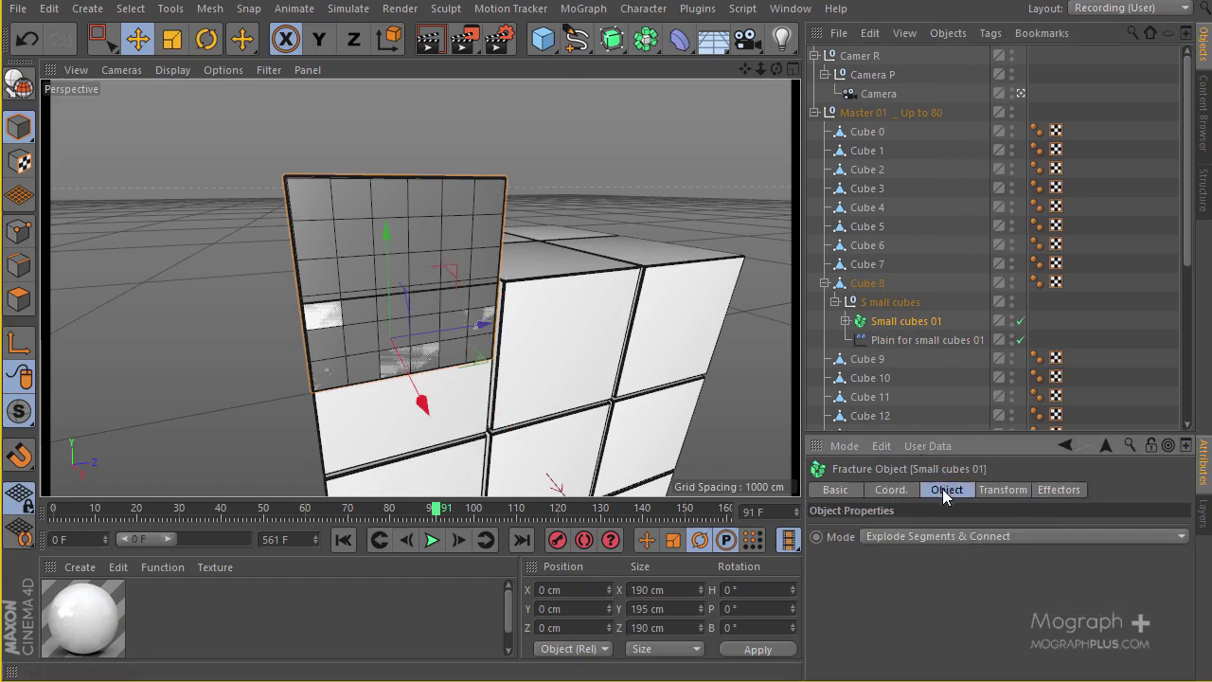
pyautogui.click(906, 339)
pyautogui.click(1113, 489)
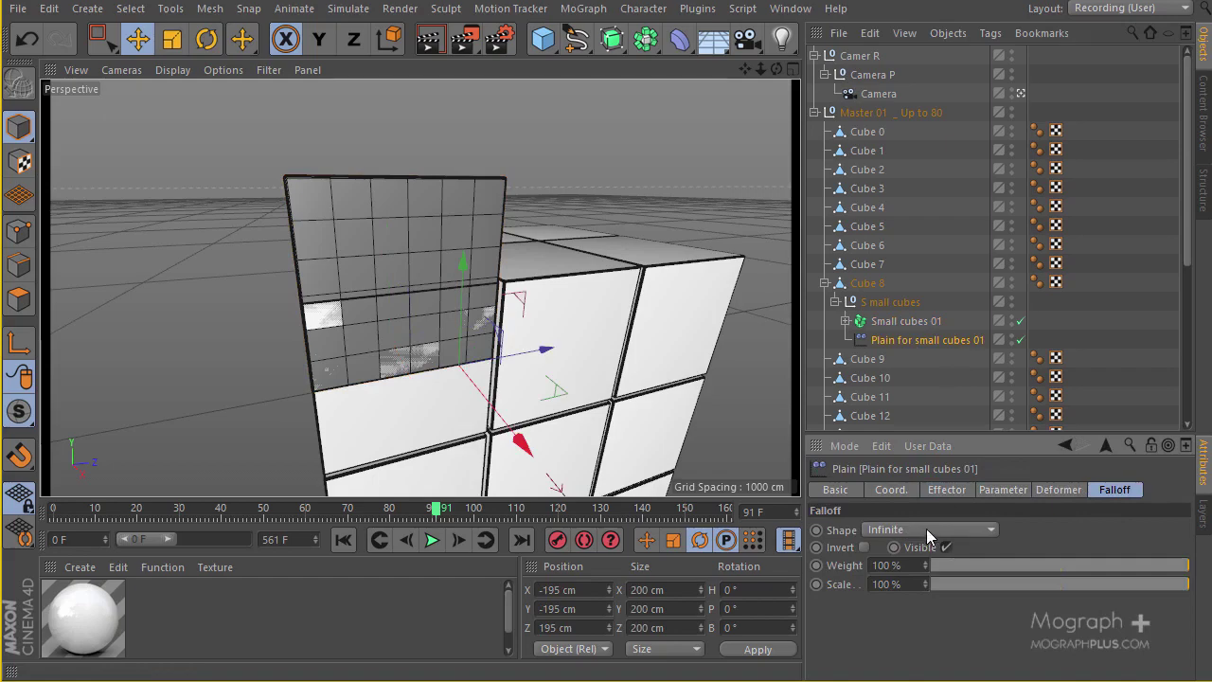
pyautogui.click(928, 530)
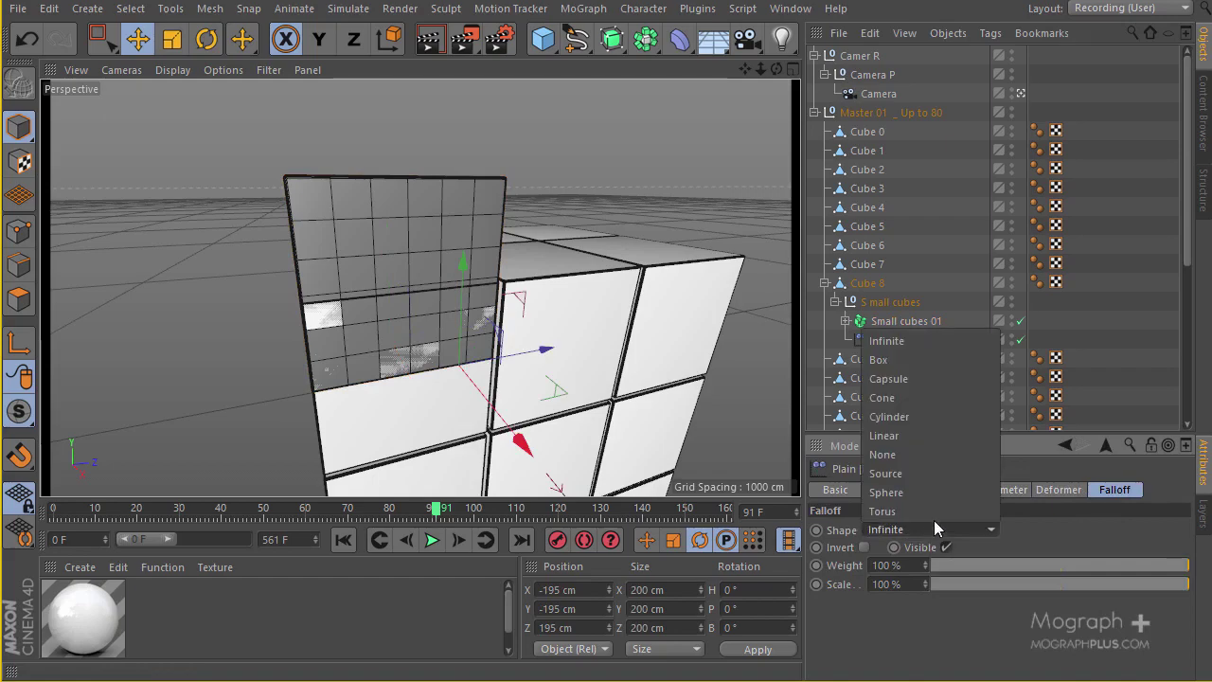
pyautogui.click(967, 437)
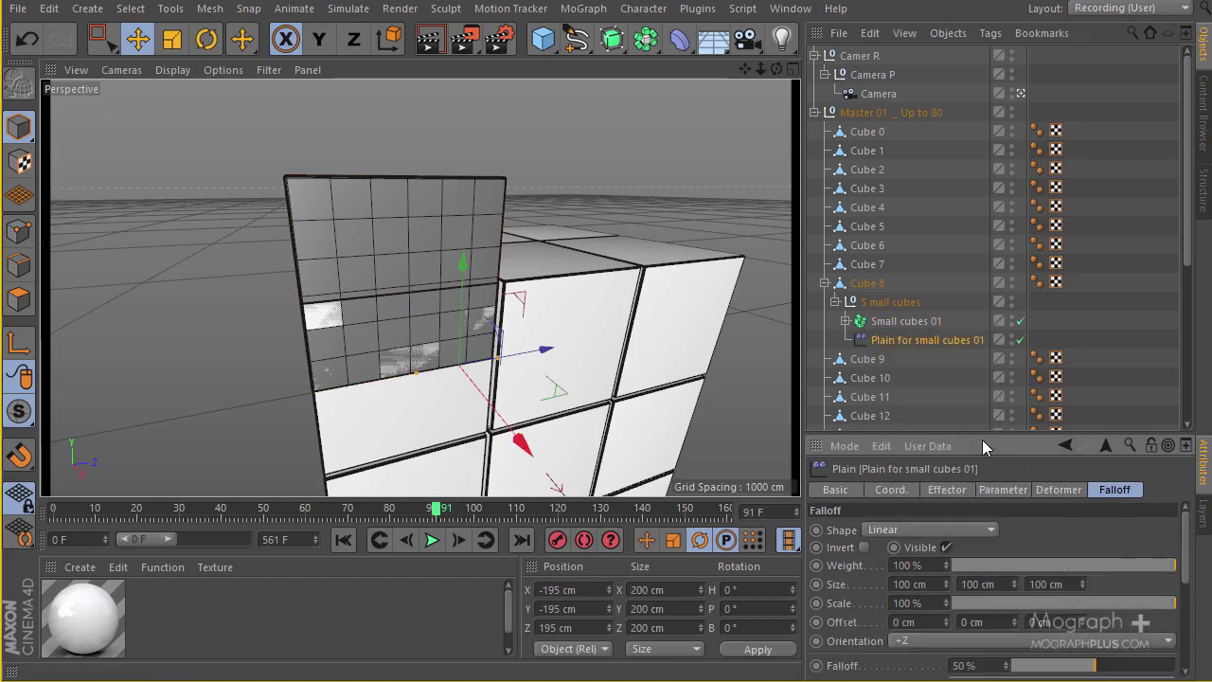
# Step: Leave the camera view and move the Plain effector near Cube 8, to about X 34 cm, Y 203 cm, Z -114 cm
pyautogui.click(1019, 92)
pyautogui.scroll(-10, 436, 234)
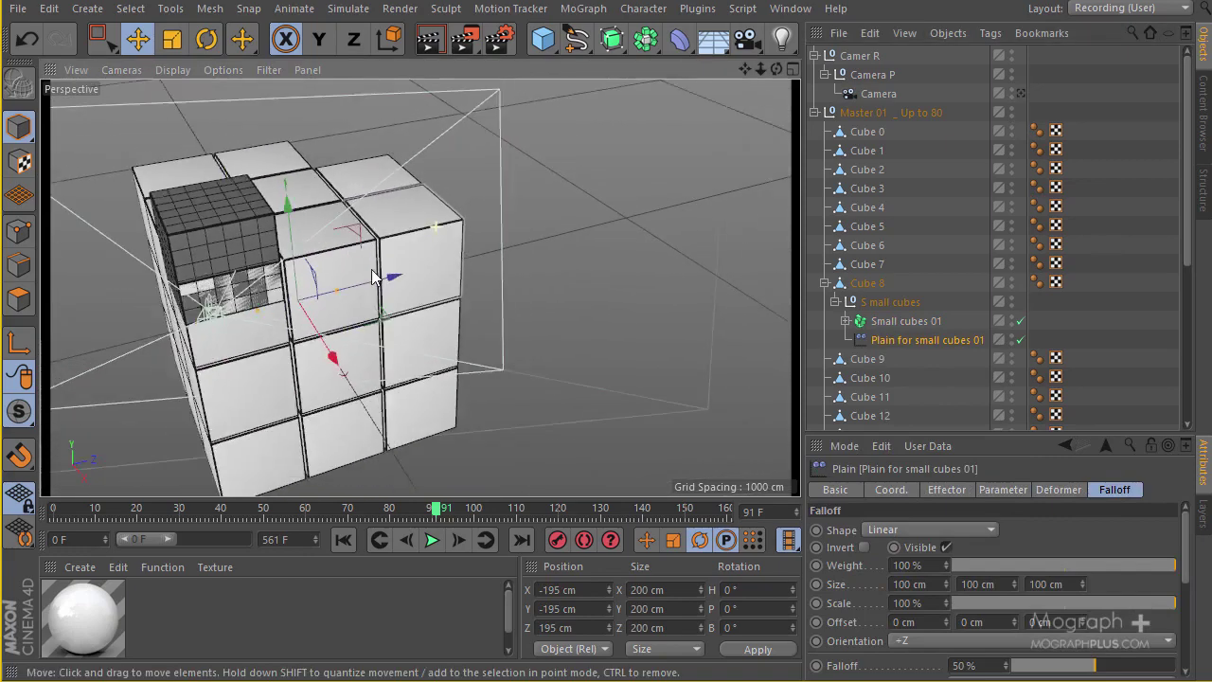
pyautogui.keyDown('alt'); pyautogui.moveTo(606, 329); pyautogui.dragTo(546, 283); pyautogui.keyUp('alt')
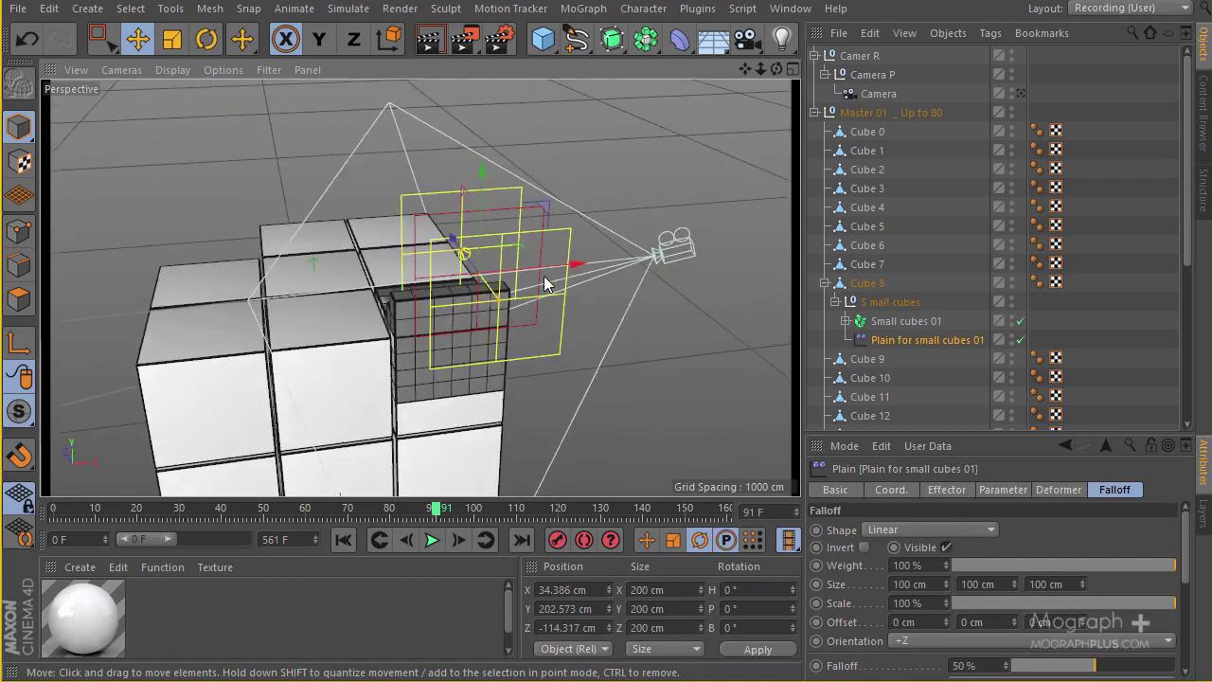
# Step: Rotate the Plain effector to about H 64° and P -28° so its falloff runs diagonally across the small cubes
pyautogui.keyDown('alt'); pyautogui.moveTo(291, 92); pyautogui.dragTo(282, 59); pyautogui.keyUp('alt')
pyautogui.click(201, 48)
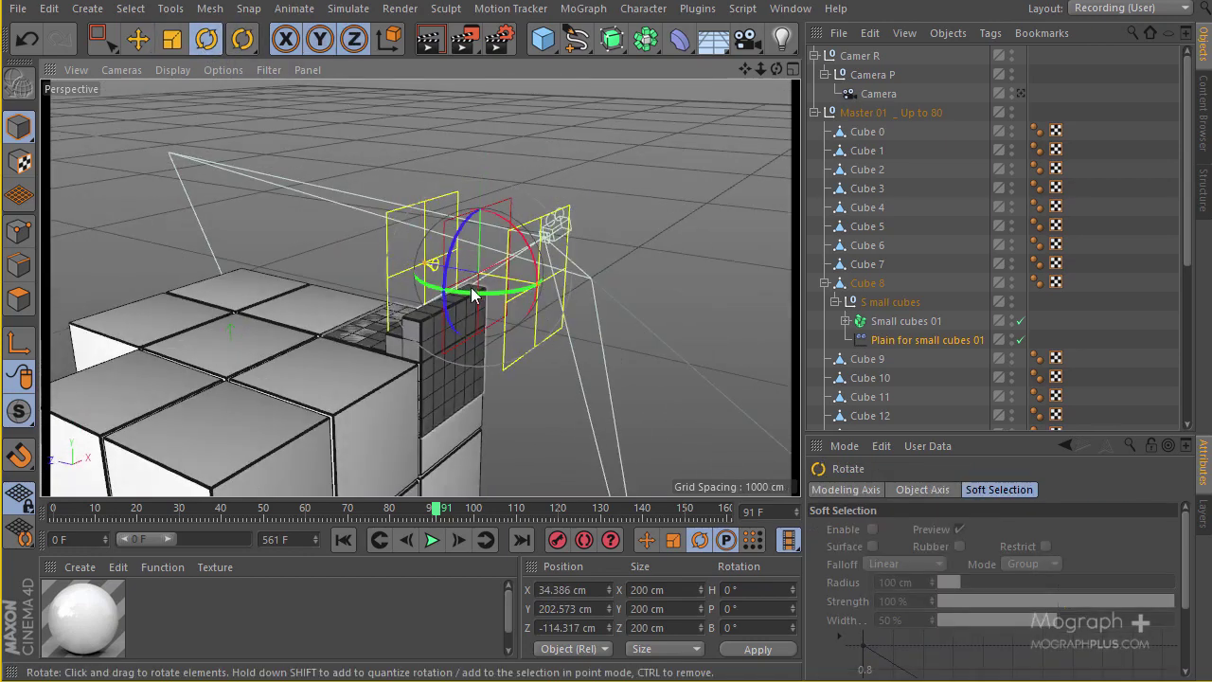
pyautogui.moveTo(478, 293); pyautogui.dragTo(389, 254)
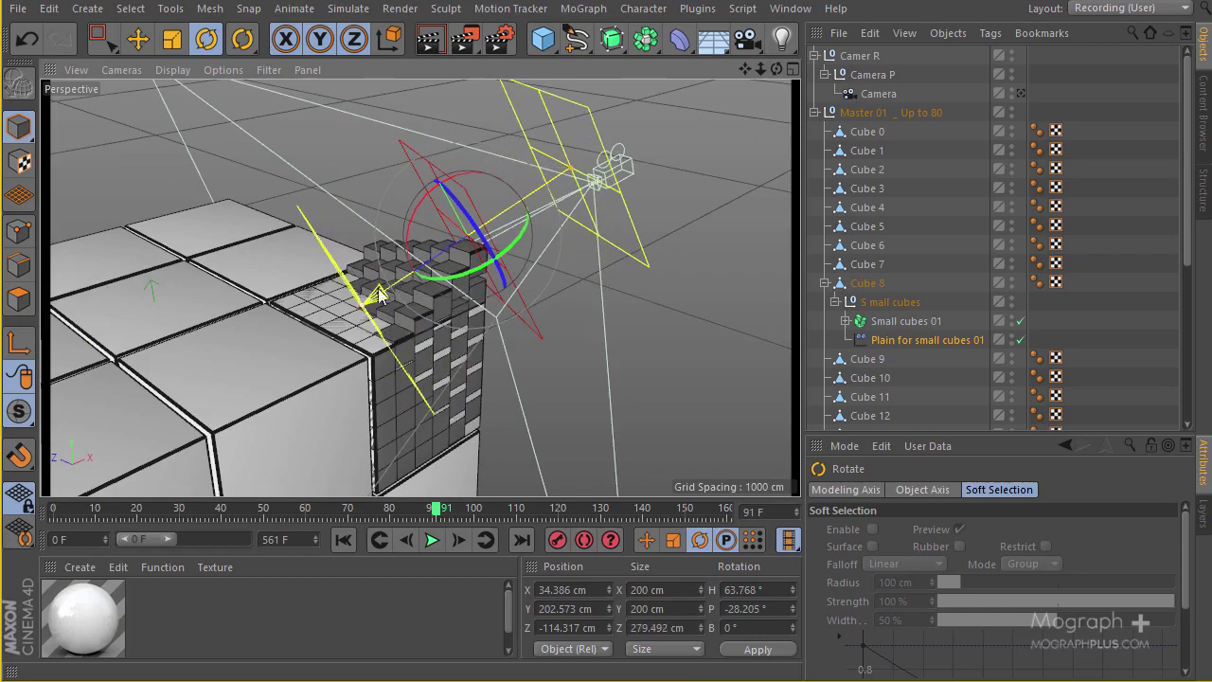
pyautogui.keyDown('alt'); pyautogui.moveTo(394, 294); pyautogui.dragTo(407, 265); pyautogui.keyUp('alt')
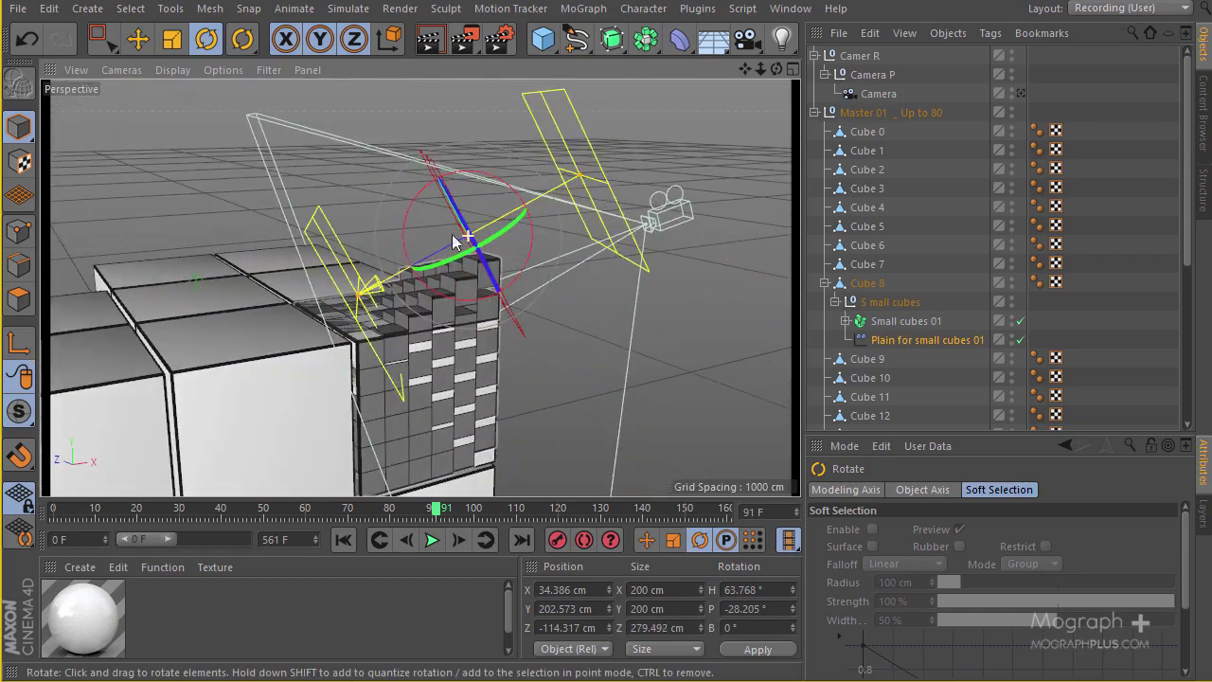
# Step: Set the Plain effector's position transform to X 239 cm, Y 128 cm and Z -277 cm
pyautogui.click(934, 340)
pyautogui.click(947, 490)
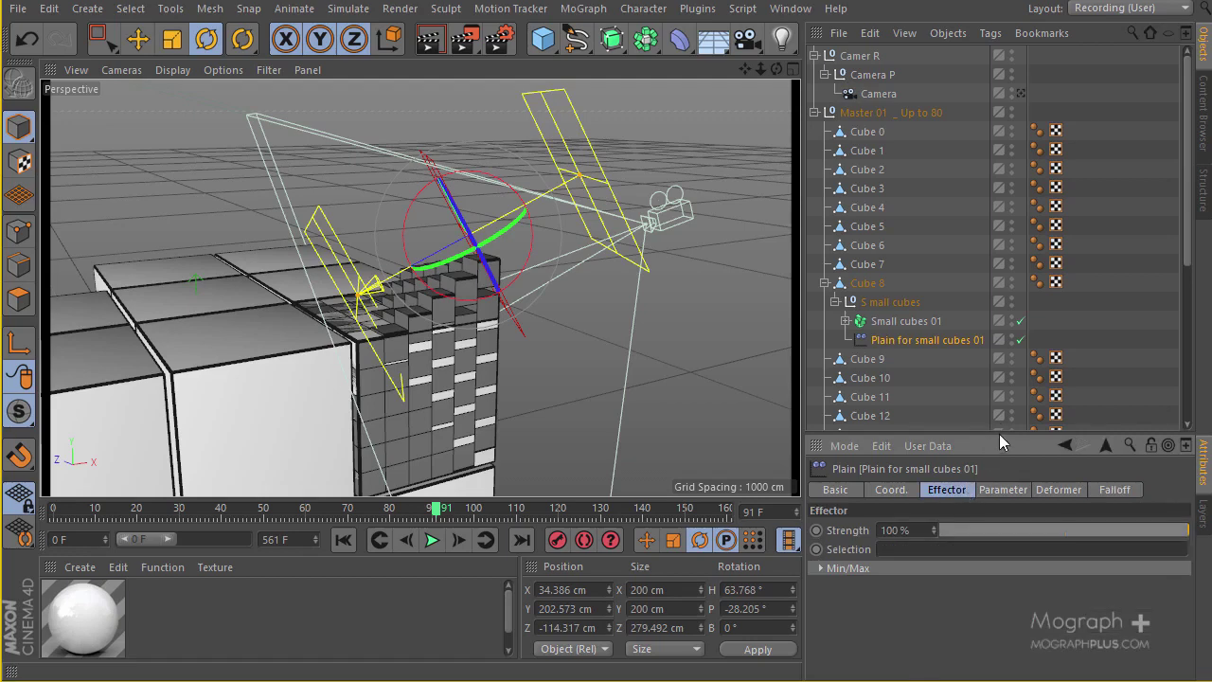
pyautogui.moveTo(999, 435); pyautogui.dragTo(998, 354)
pyautogui.click(994, 408)
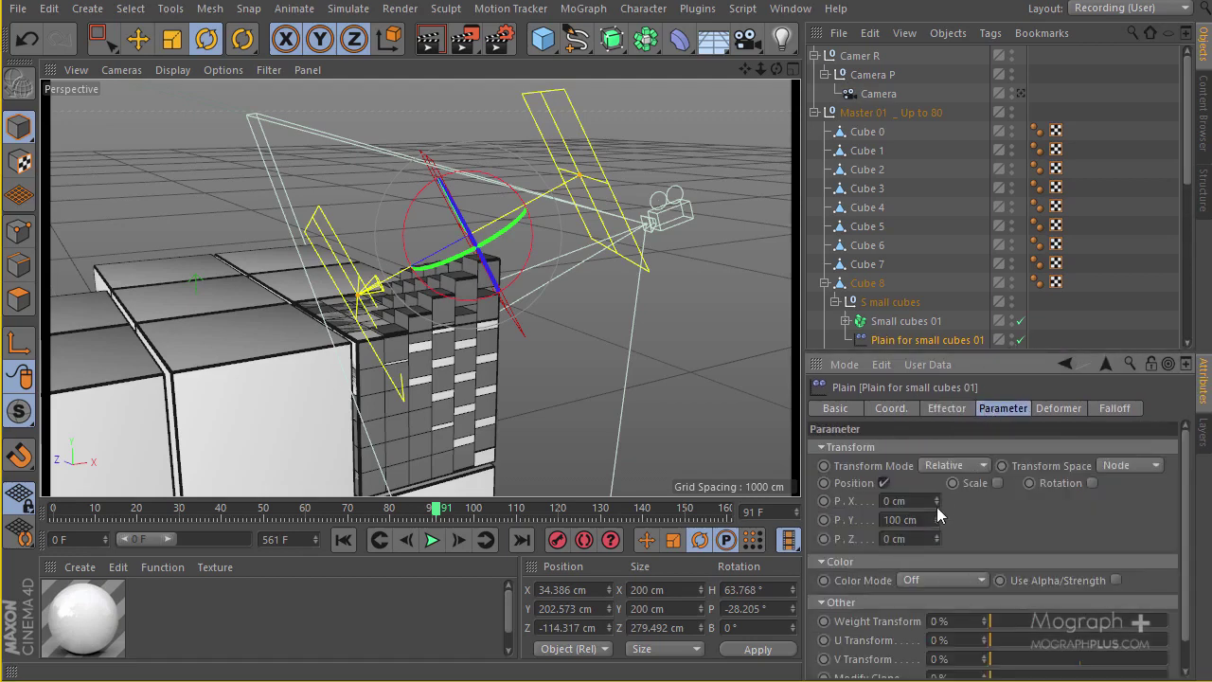
pyautogui.moveTo(937, 524)
pyautogui.mouseDown()
pyautogui.moveTo(941, 542)
pyautogui.moveTo(935, 530)
pyautogui.mouseUp()
pyautogui.keyDown('alt'); pyautogui.moveTo(509, 296); pyautogui.dragTo(516, 383); pyautogui.keyUp('alt')
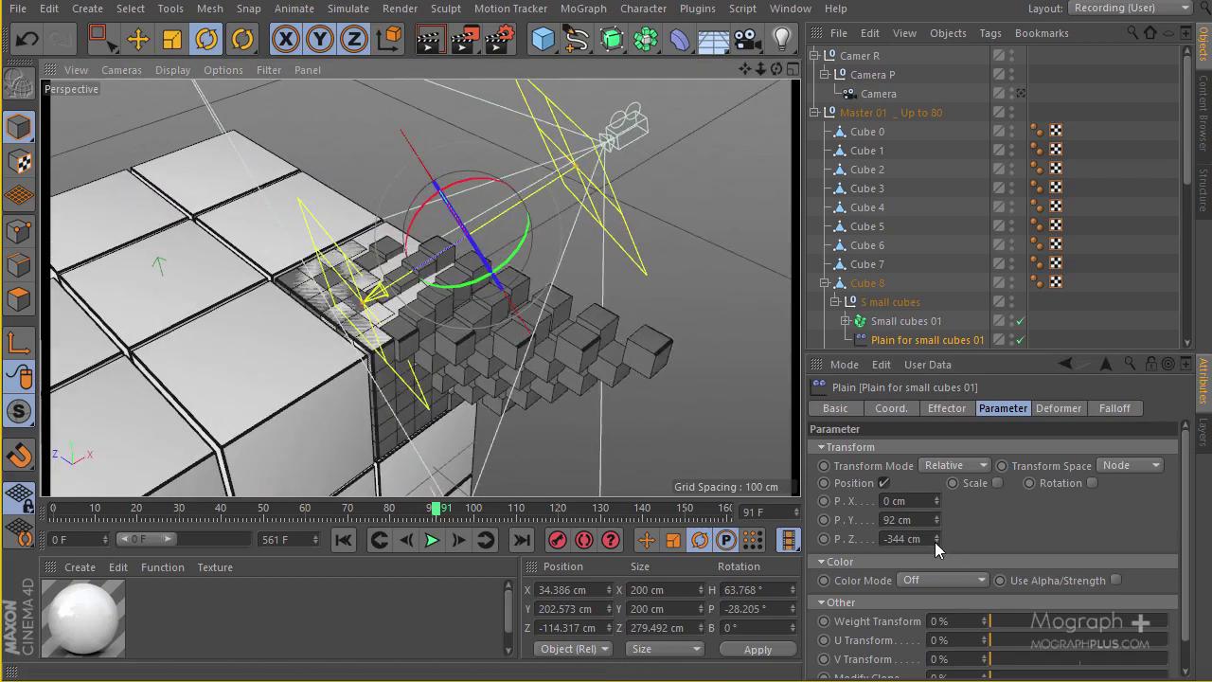
pyautogui.moveTo(935, 542); pyautogui.dragTo(936, 504)
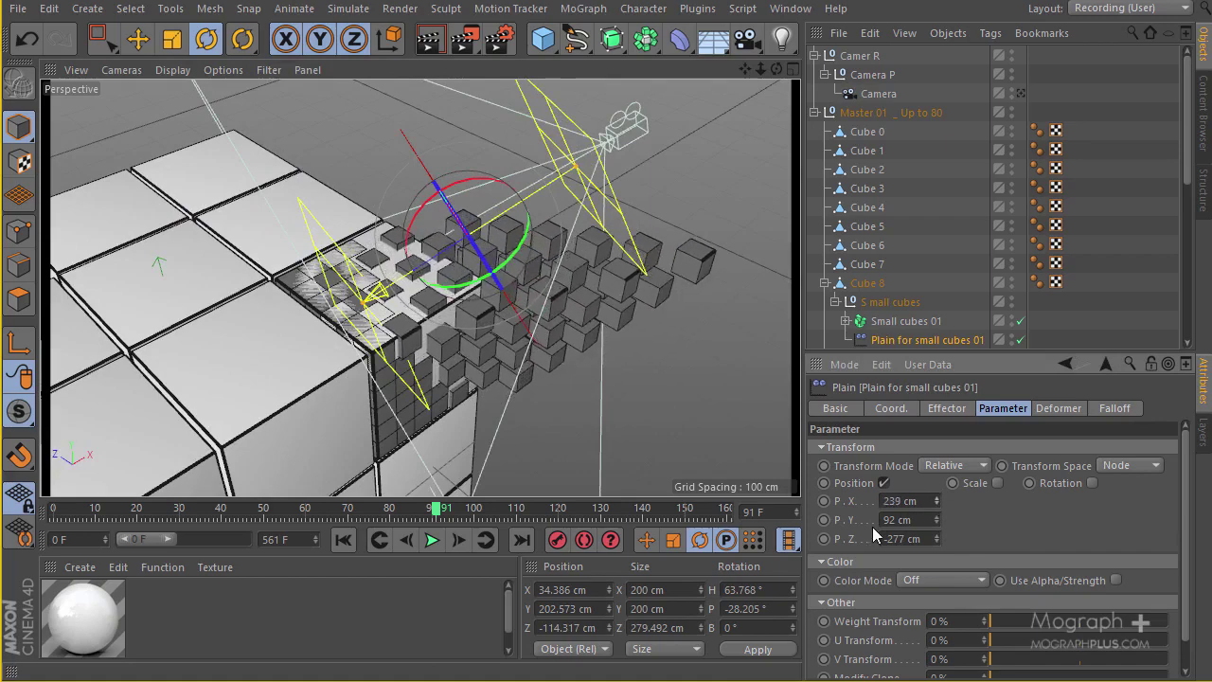
pyautogui.keyDown('alt'); pyautogui.moveTo(510, 329); pyautogui.dragTo(407, 194); pyautogui.keyUp('alt')
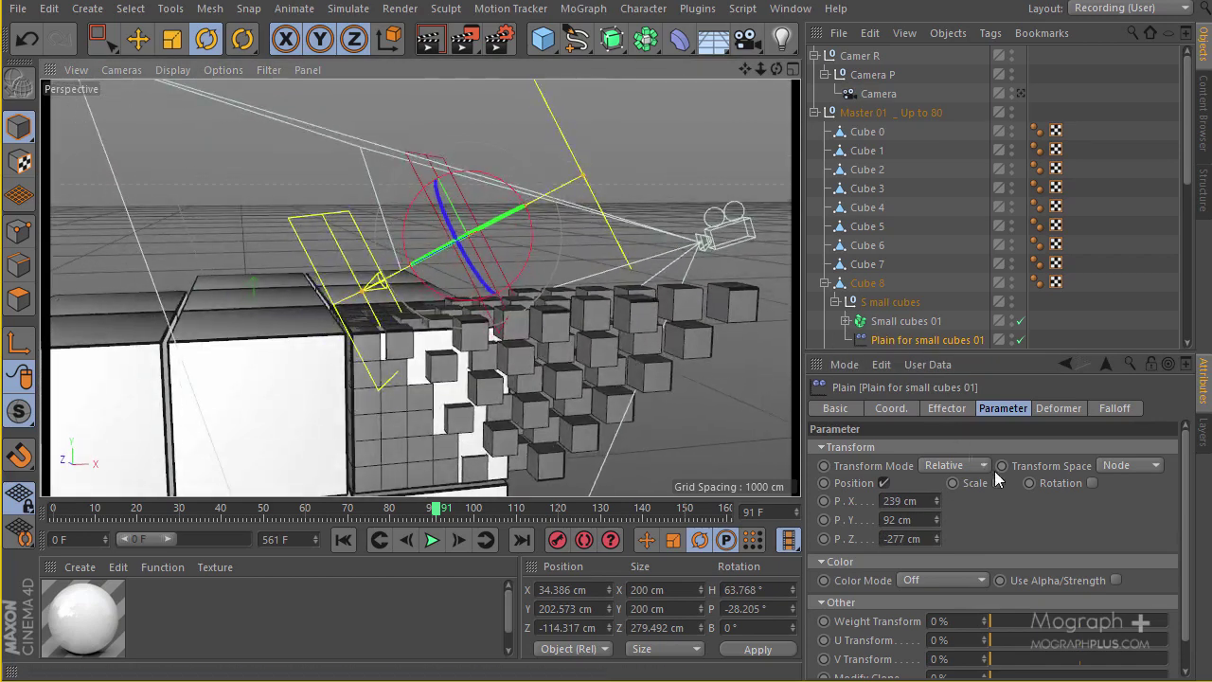
pyautogui.moveTo(937, 517); pyautogui.dragTo(937, 516)
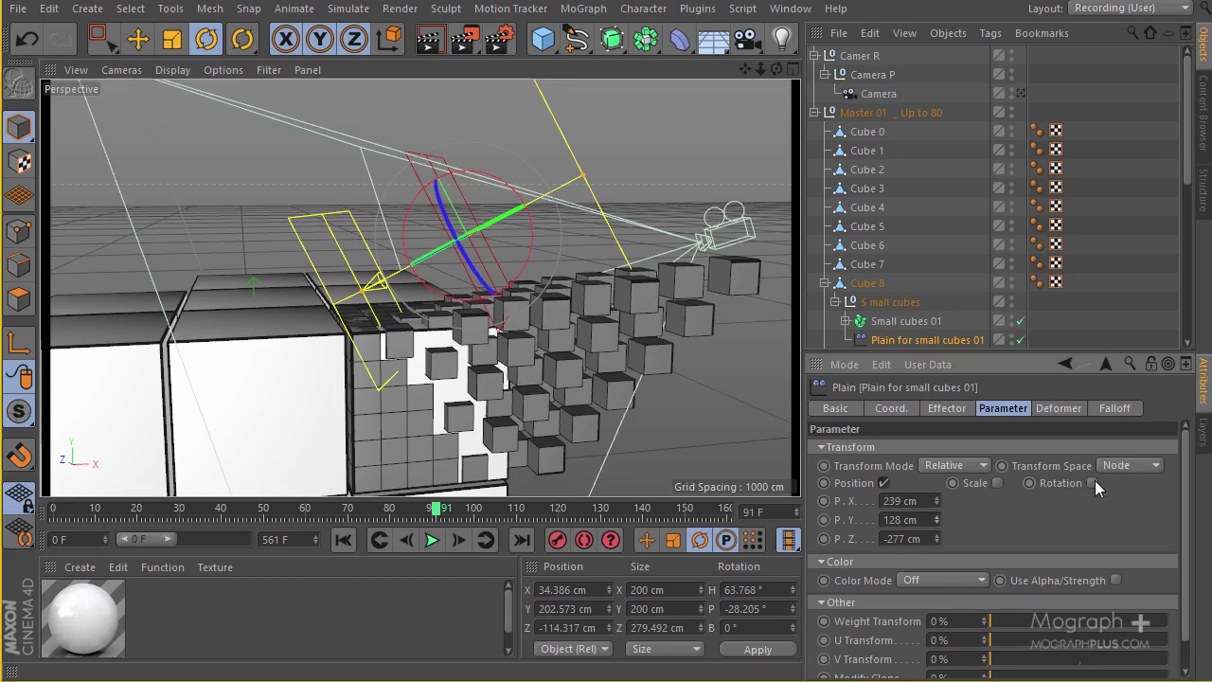
# Step: Enable the effector's rotation at H 58°, P 67°, B 77° and its uniform scale at -1
pyautogui.moveTo(1143, 503); pyautogui.dragTo(1148, 538)
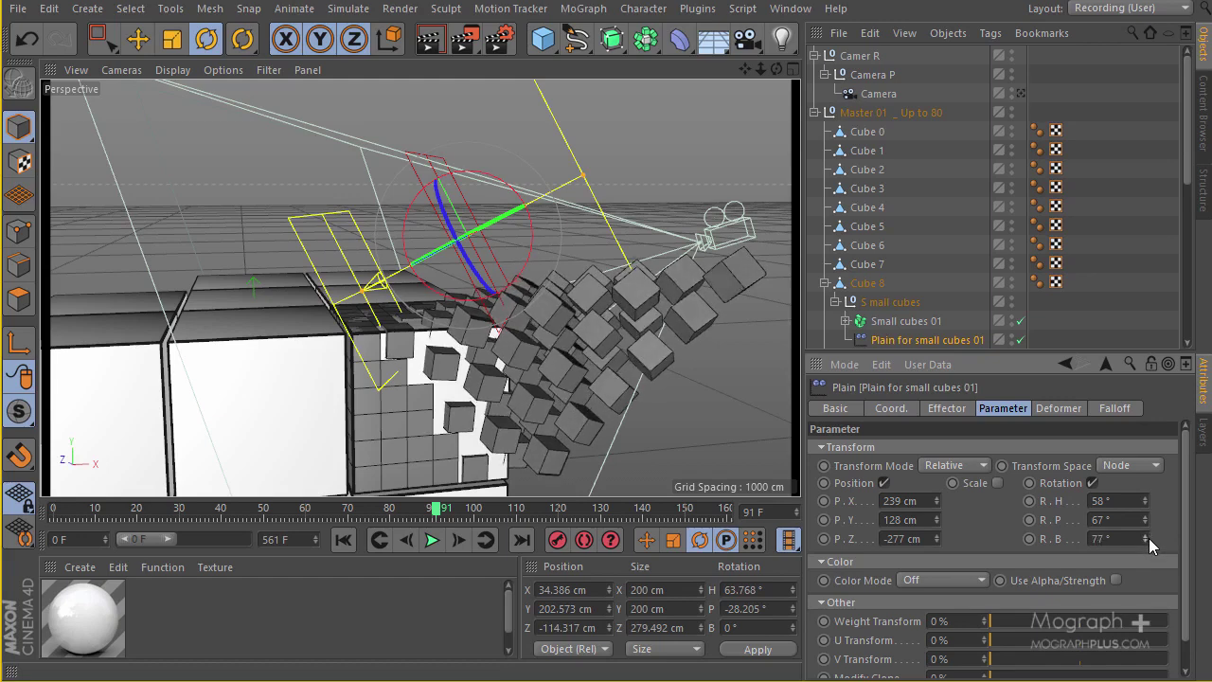
pyautogui.click(998, 483)
pyautogui.click(1045, 557)
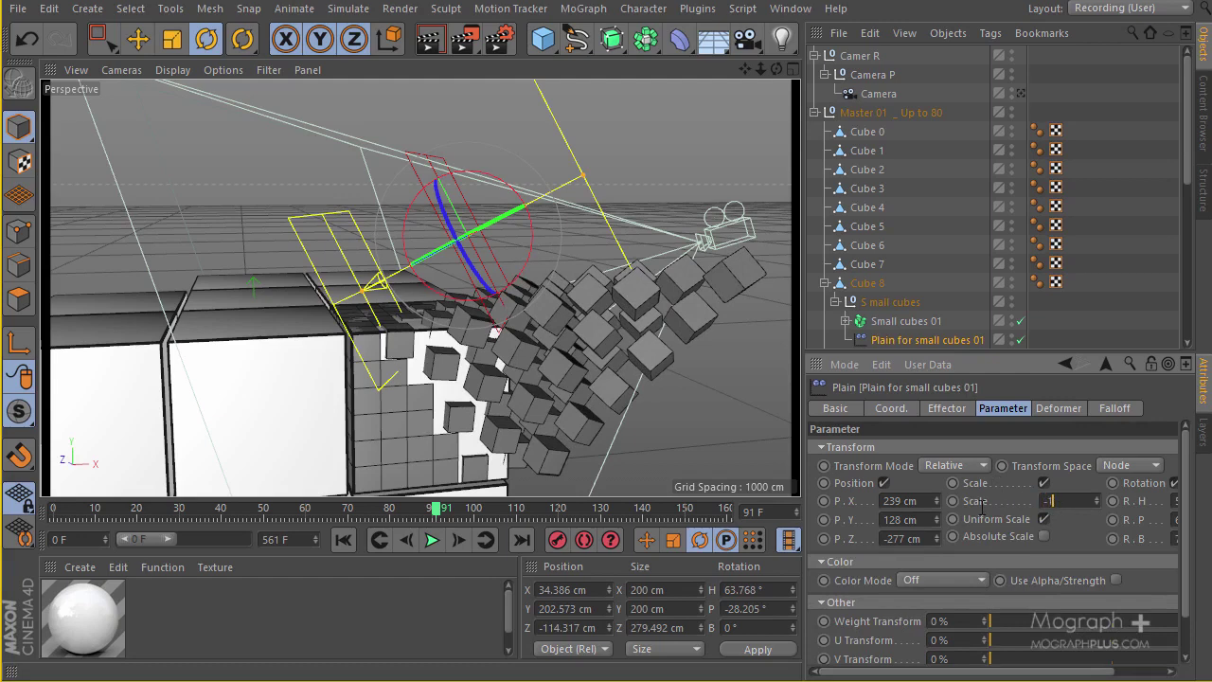
pyautogui.press('Return')
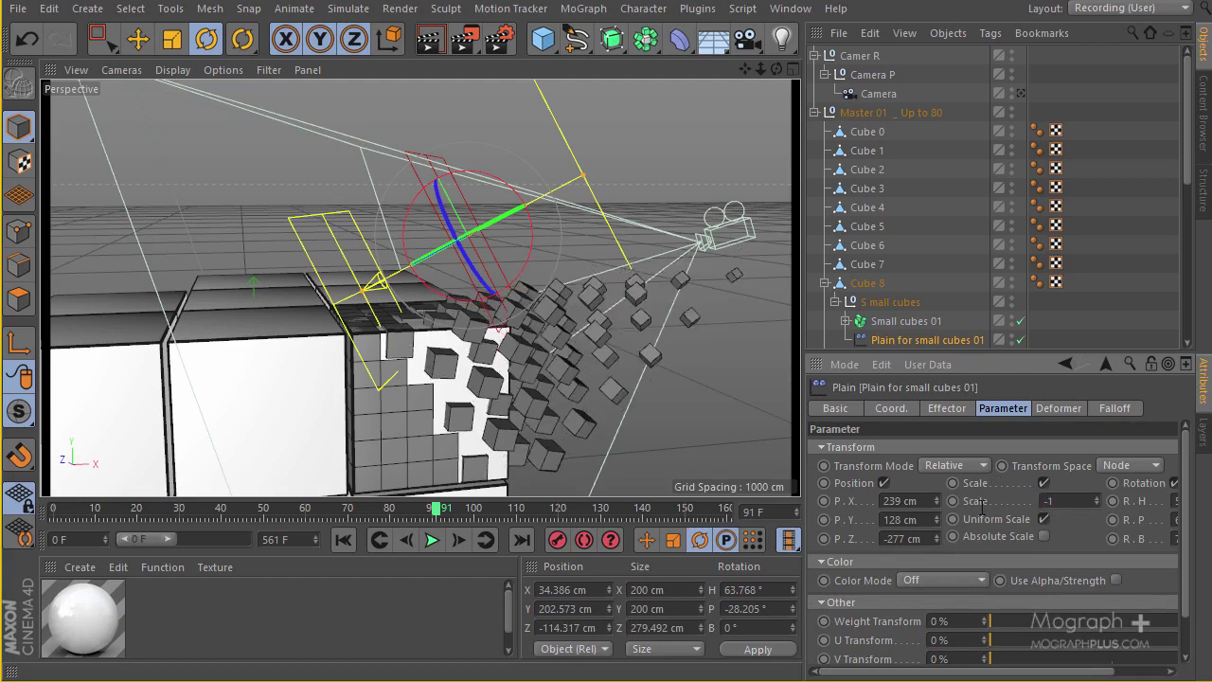
# Step: Move the Plain effector back along its Z axis to about X 83 cm, Y 232 cm, Z -138 cm
pyautogui.click(140, 40)
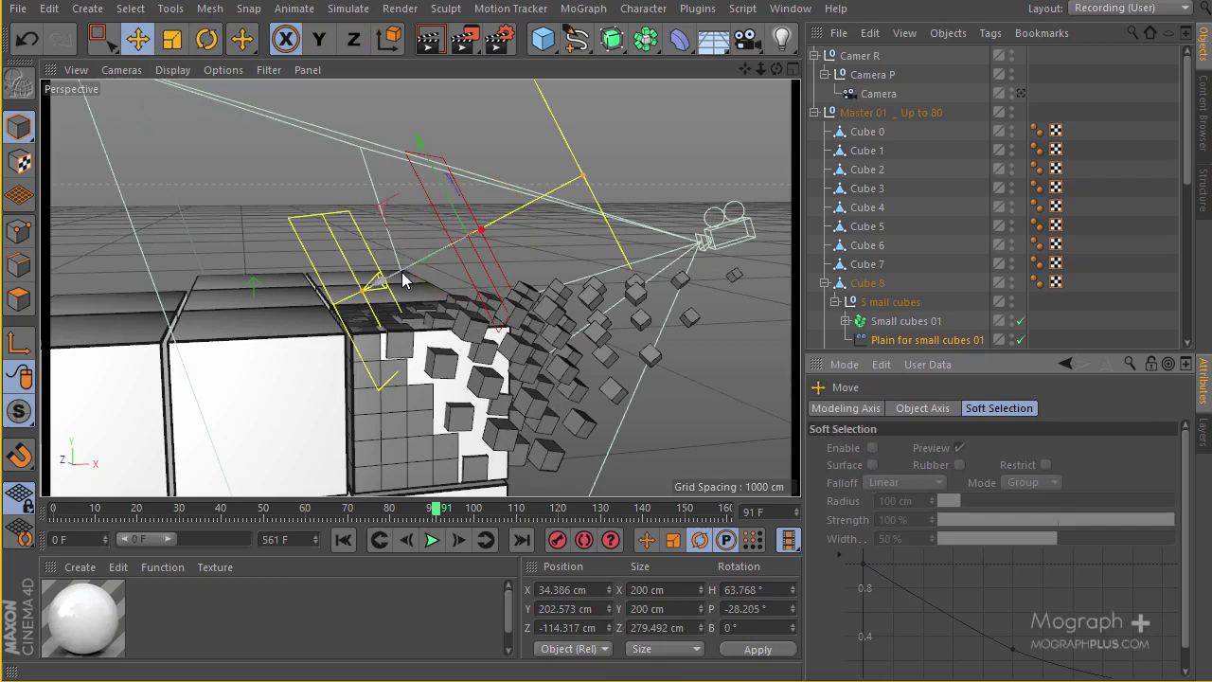
pyautogui.moveTo(401, 276); pyautogui.dragTo(487, 315)
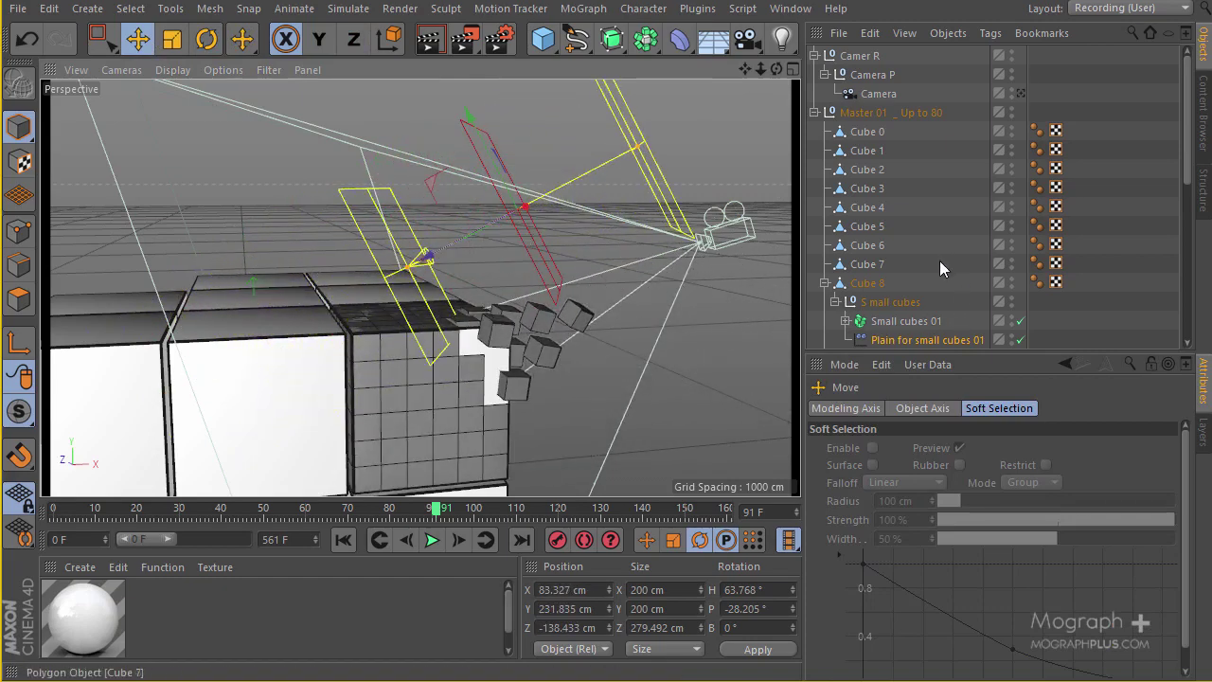
# Step: Hide Cube 8 in editor and render, and force its nested null, Small cubes 01 fracture and Plain effector visible in both
pyautogui.click(1011, 280)
pyautogui.click(1012, 279)
pyautogui.click(1012, 279)
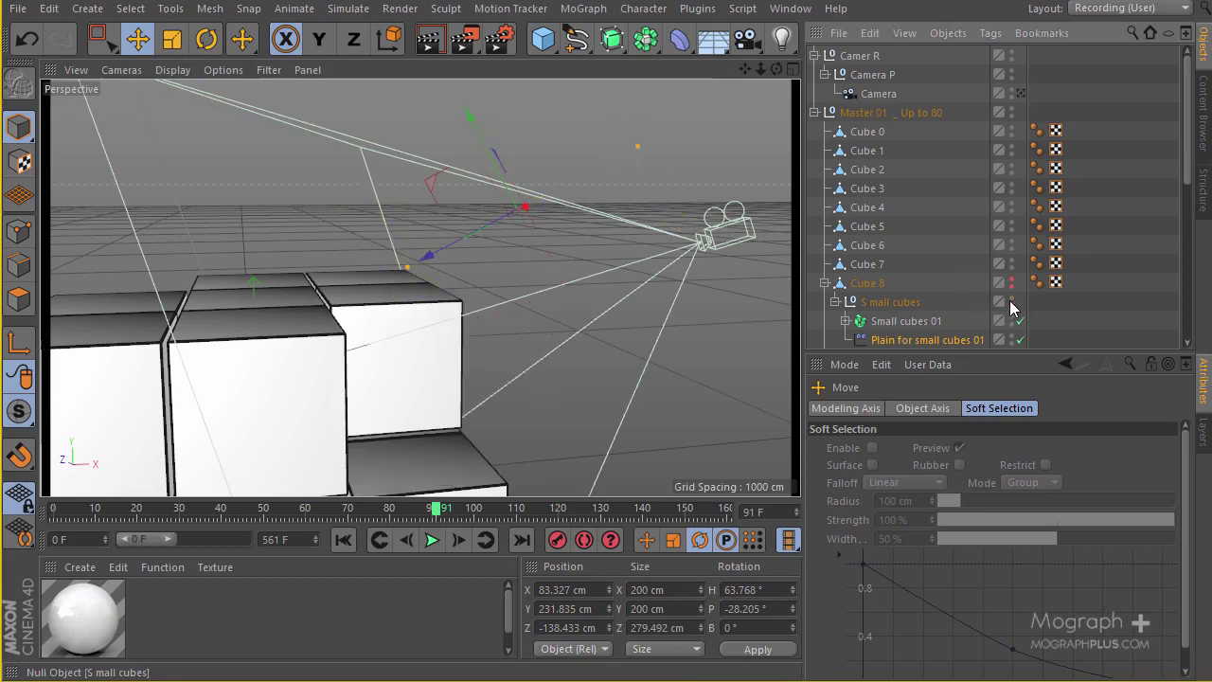
pyautogui.click(1012, 323)
pyautogui.scroll(-3, 929, 287)
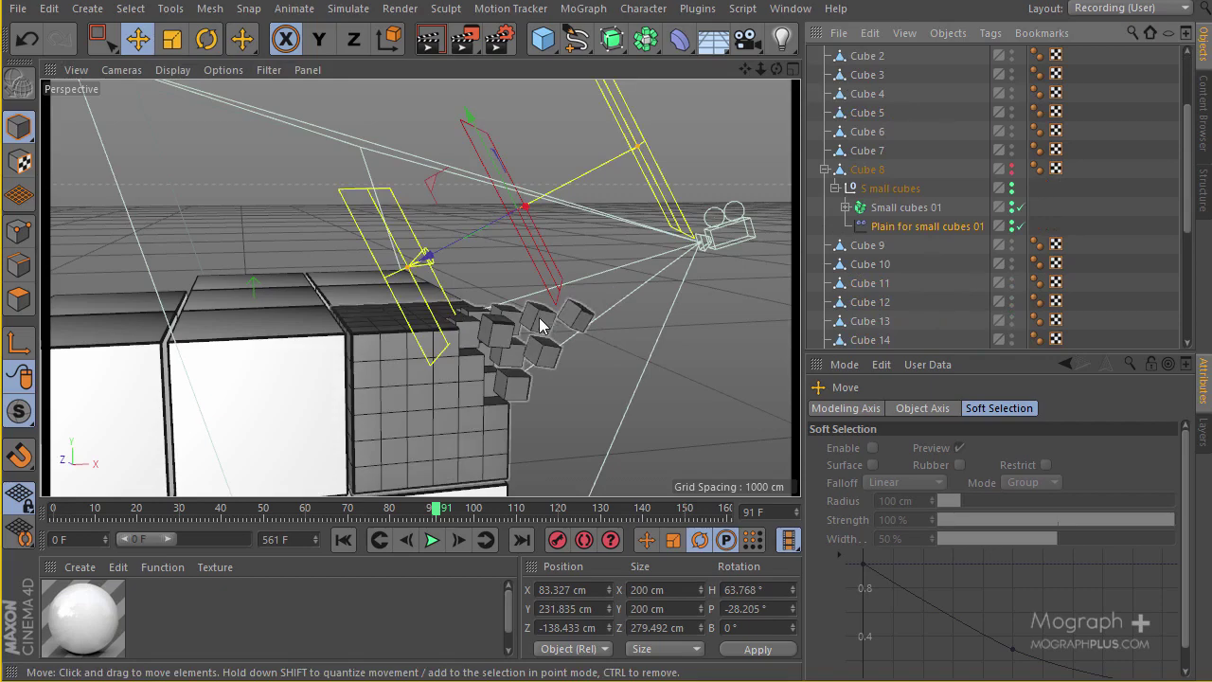
# Step: Slide the Plain effector along its Z axis to about X -45 cm, Y 155 cm, Z -75 cm and return to the camera view
pyautogui.moveTo(510, 231)
pyautogui.mouseDown()
pyautogui.moveTo(406, 287)
pyautogui.moveTo(297, 370)
pyautogui.moveTo(395, 340)
pyautogui.mouseUp()
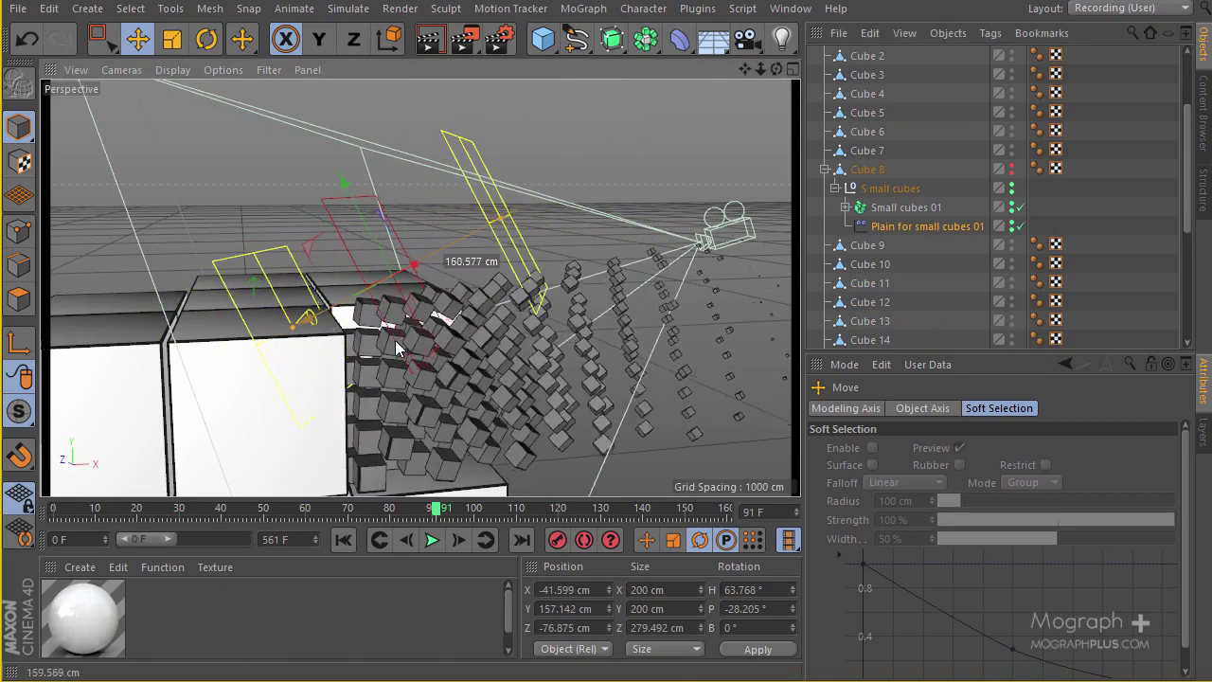
pyautogui.scroll(3, 909, 209)
pyautogui.click(1019, 92)
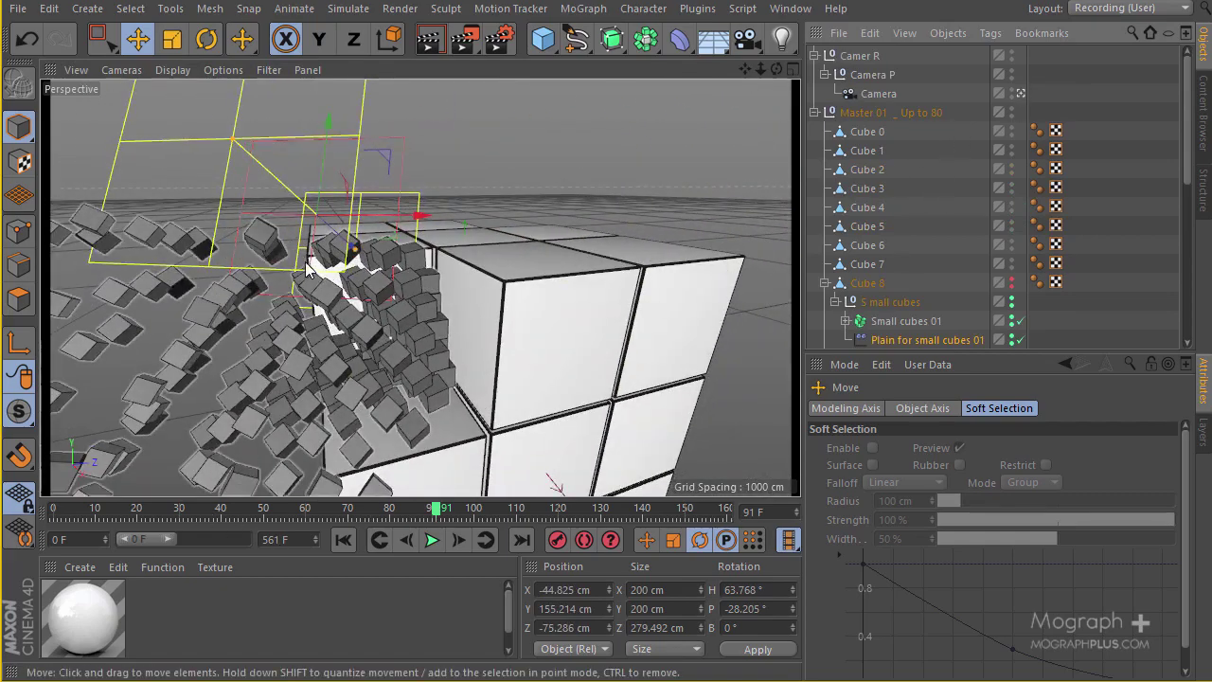
# Step: At frame 82, slide the Plain effector along its Z axis to about X -205 cm, Y 59 cm, Z 4 cm
pyautogui.moveTo(346, 243); pyautogui.dragTo(294, 223)
pyautogui.moveTo(435, 516)
pyautogui.mouseDown()
pyautogui.moveTo(453, 516)
pyautogui.moveTo(396, 506)
pyautogui.mouseUp()
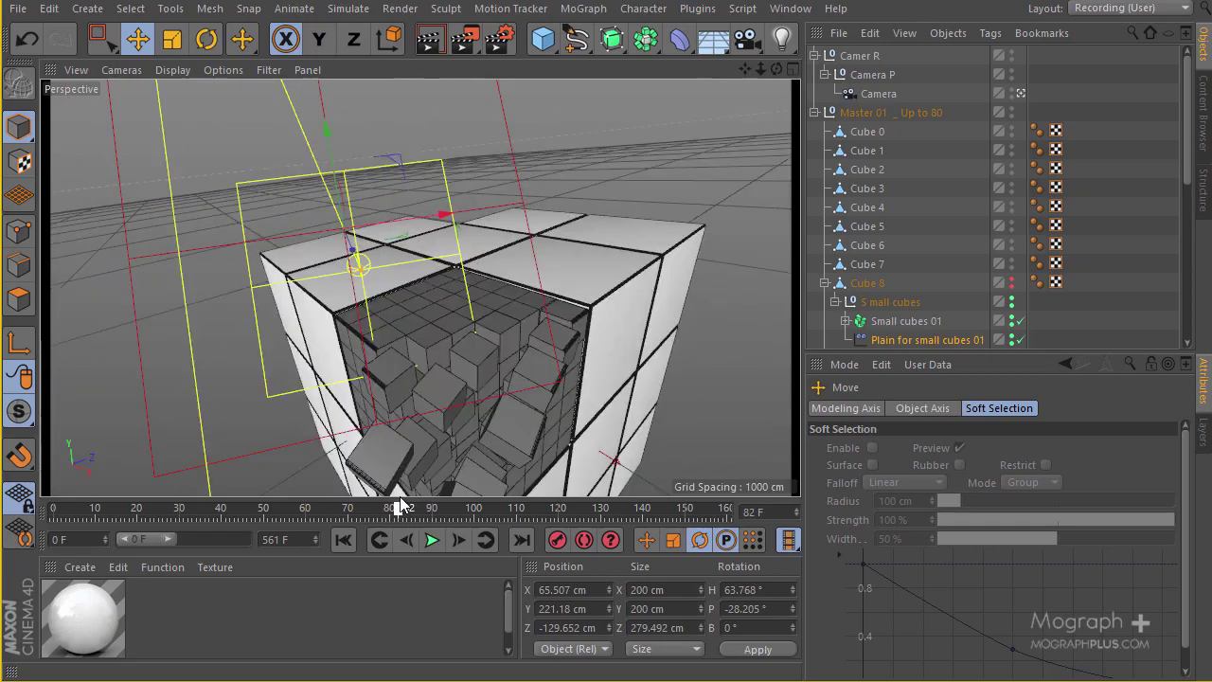
pyautogui.moveTo(356, 264); pyautogui.dragTo(379, 295)
# Step: Keyframe the Plain effector's X, Y and Z position and shift those keys to frame 30
pyautogui.click(915, 341)
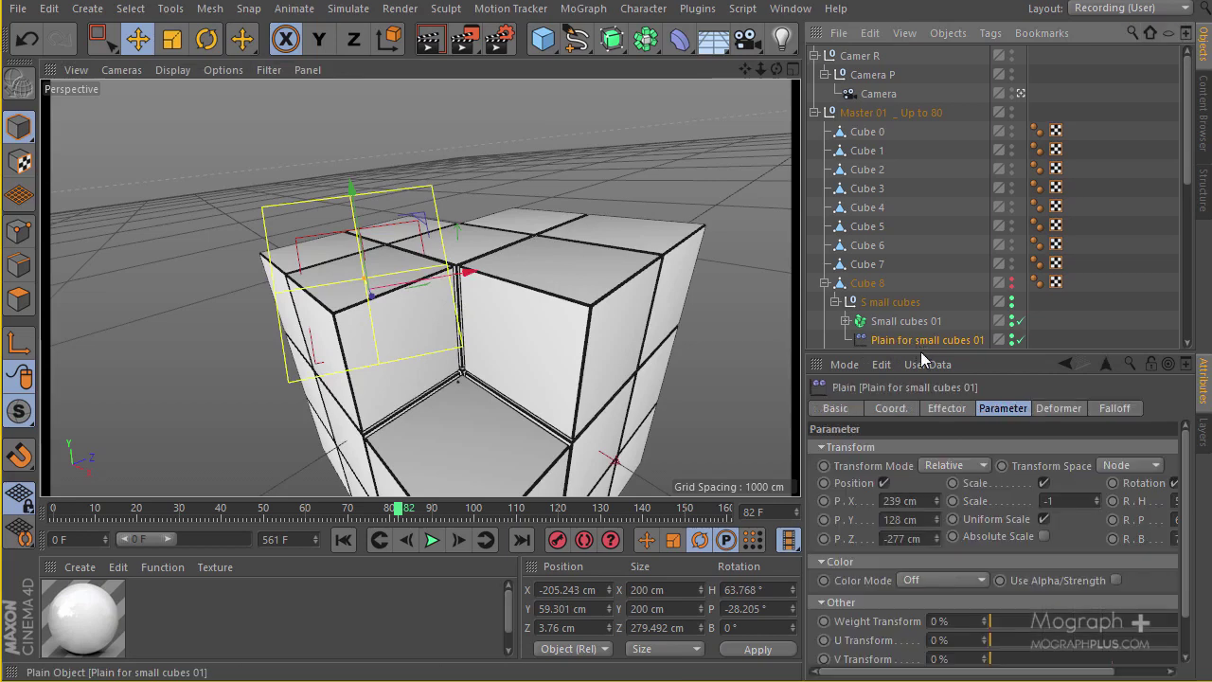
pyautogui.click(890, 408)
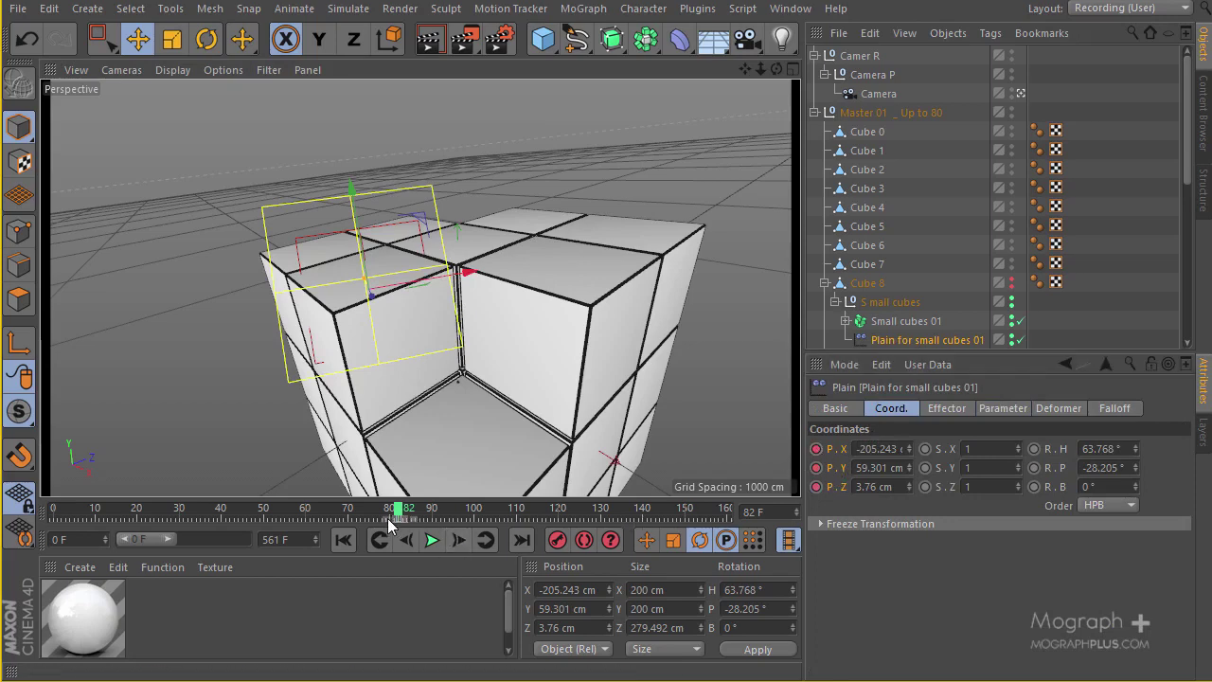
pyautogui.moveTo(383, 518); pyautogui.dragTo(113, 531)
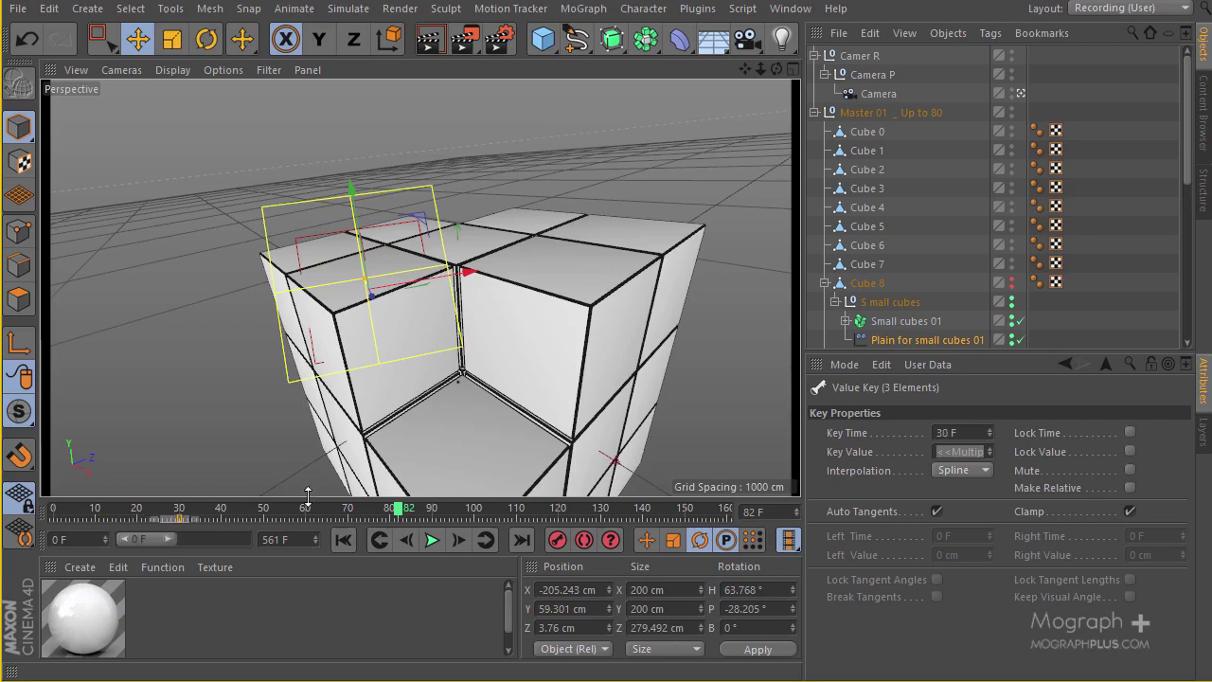
# Step: At frame 69, move the Plain effector along Z to about X 168 cm, Y 283 cm, Z -180 cm, keyframe its position and restore the camera view
pyautogui.moveTo(370, 512); pyautogui.dragTo(345, 514)
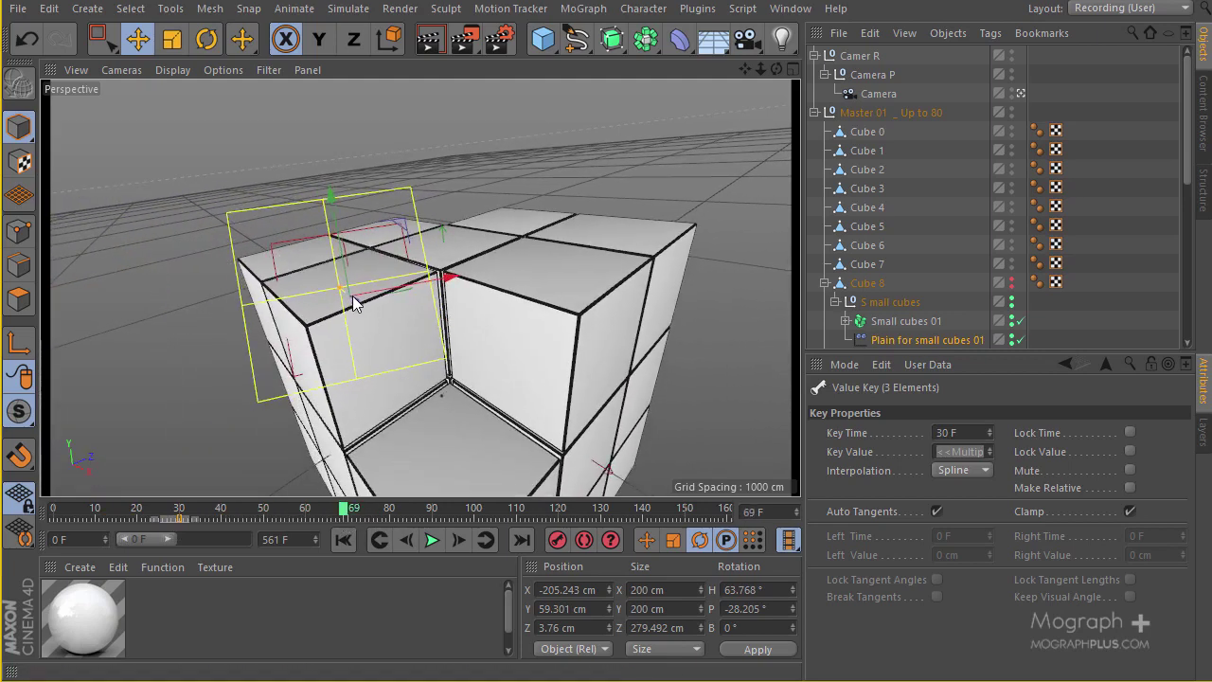
pyautogui.click(884, 339)
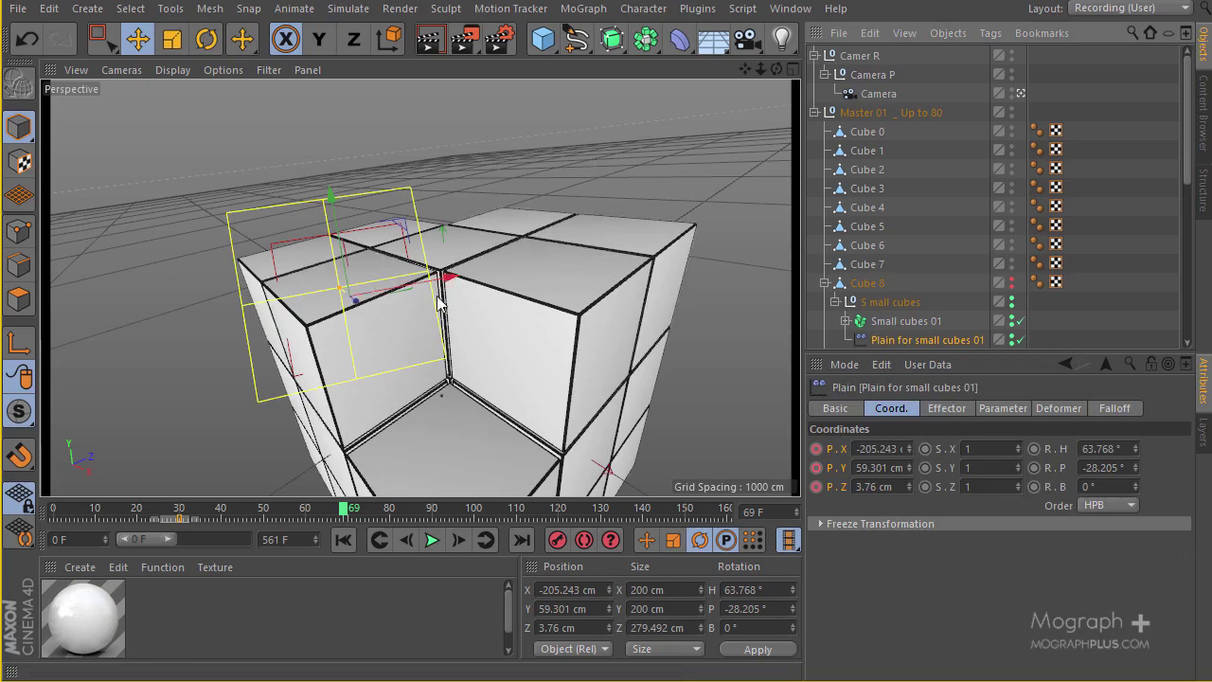
pyautogui.click(1019, 94)
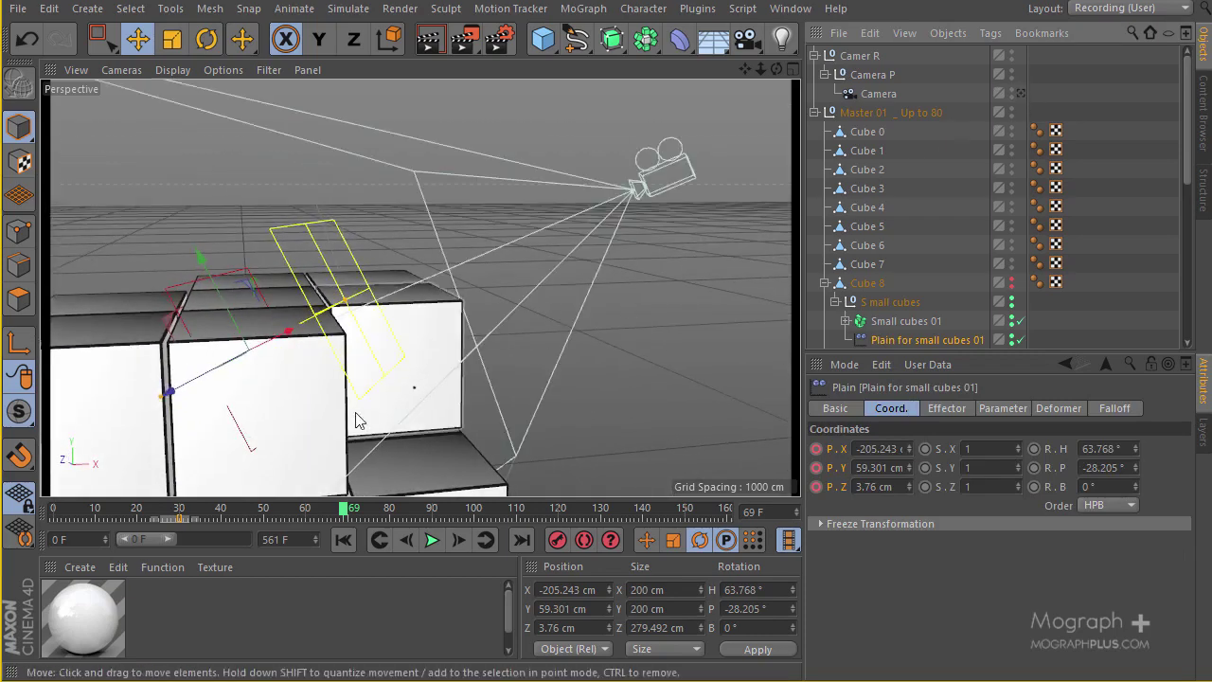
pyautogui.moveTo(186, 388); pyautogui.dragTo(583, 288)
pyautogui.click(815, 465)
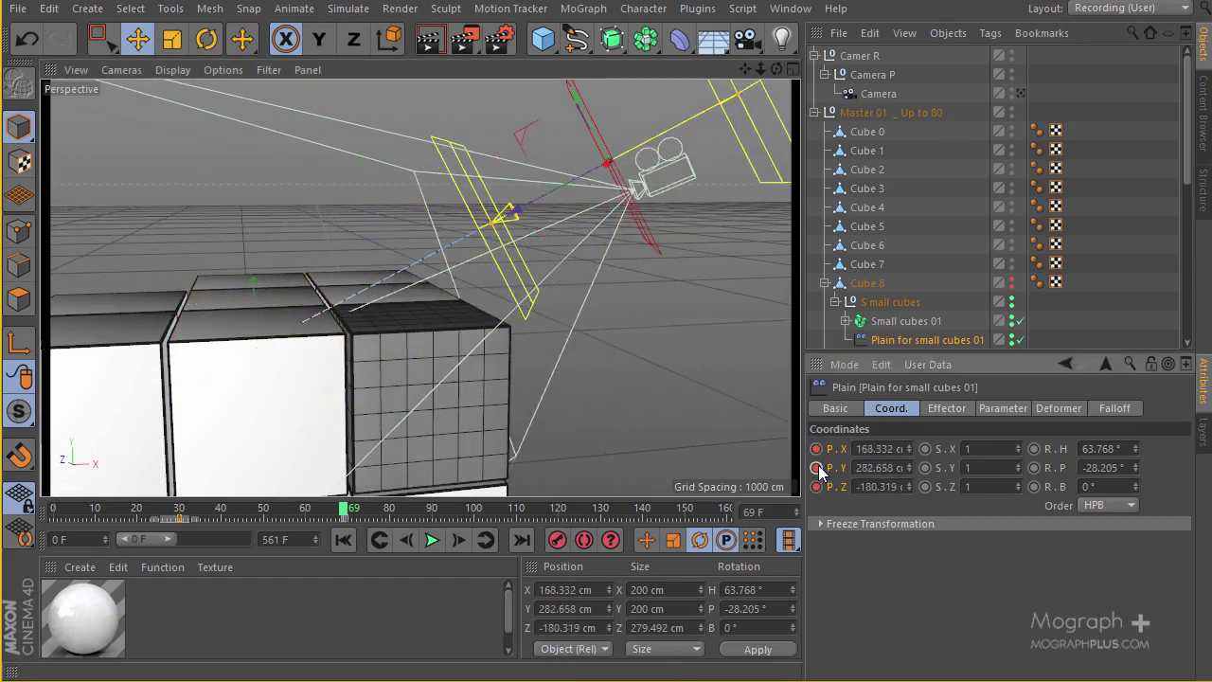
pyautogui.click(1019, 93)
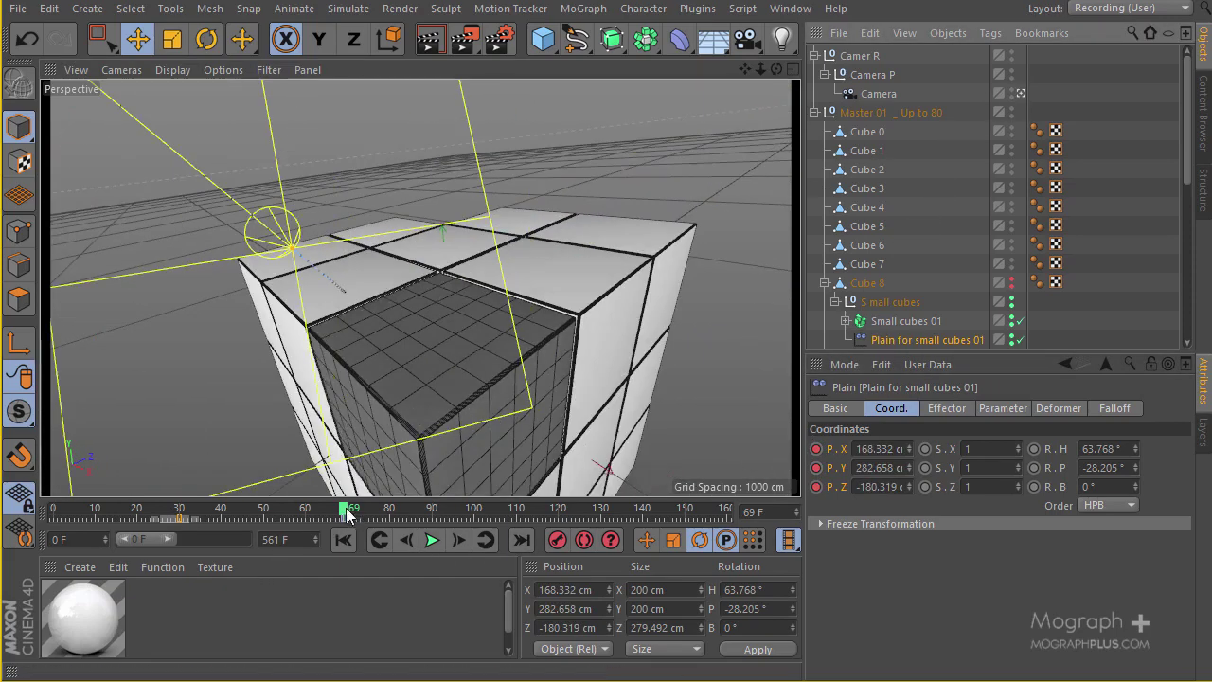
# Step: Play the animation from frame 0 and examine the small cubes' assembly and the camera move up to about frame 90
pyautogui.moveTo(347, 514); pyautogui.dragTo(5, 494)
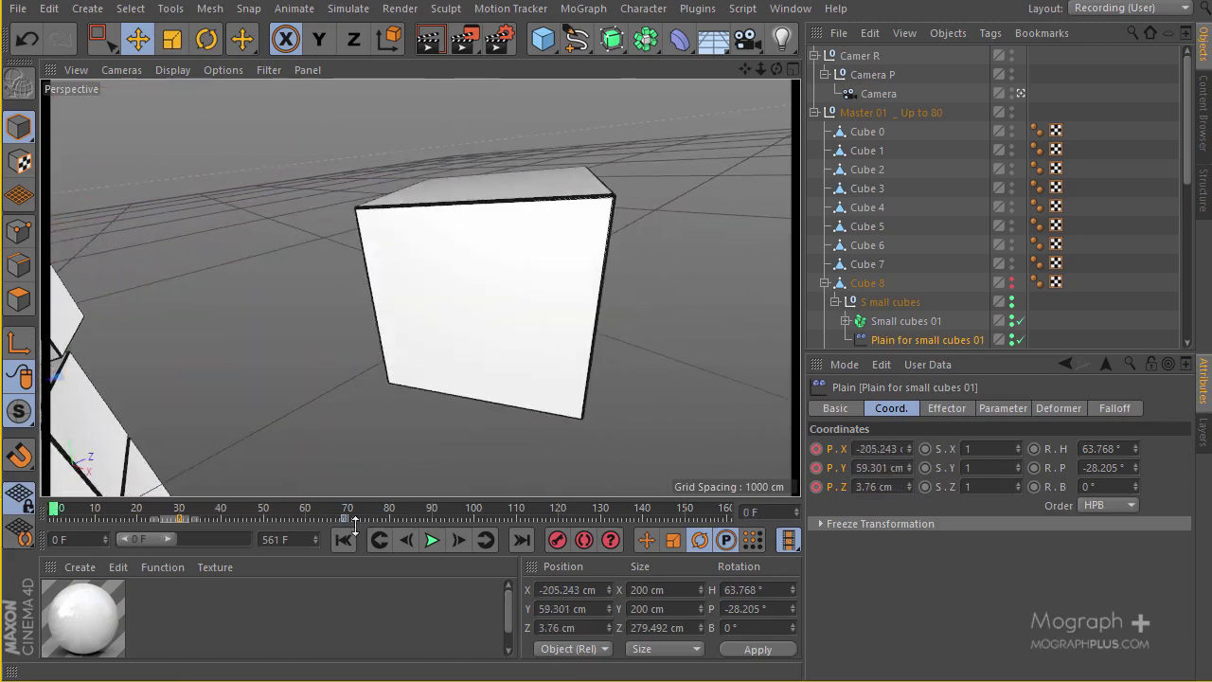
pyautogui.click(436, 540)
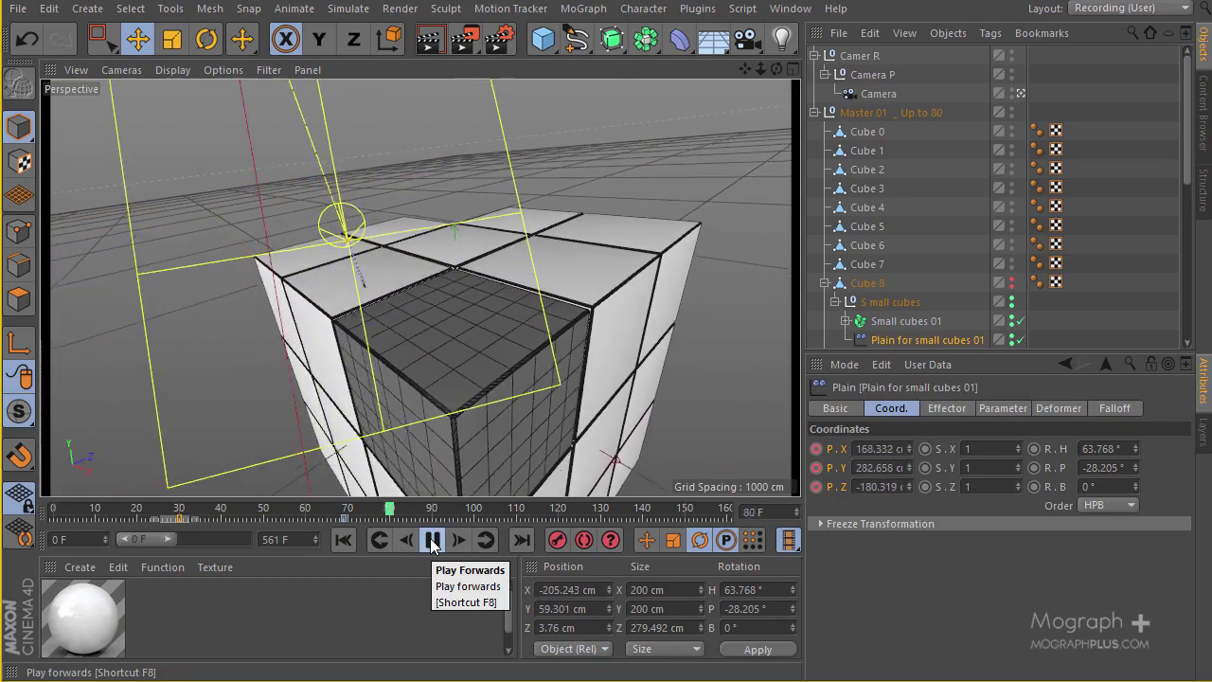
pyautogui.click(432, 540)
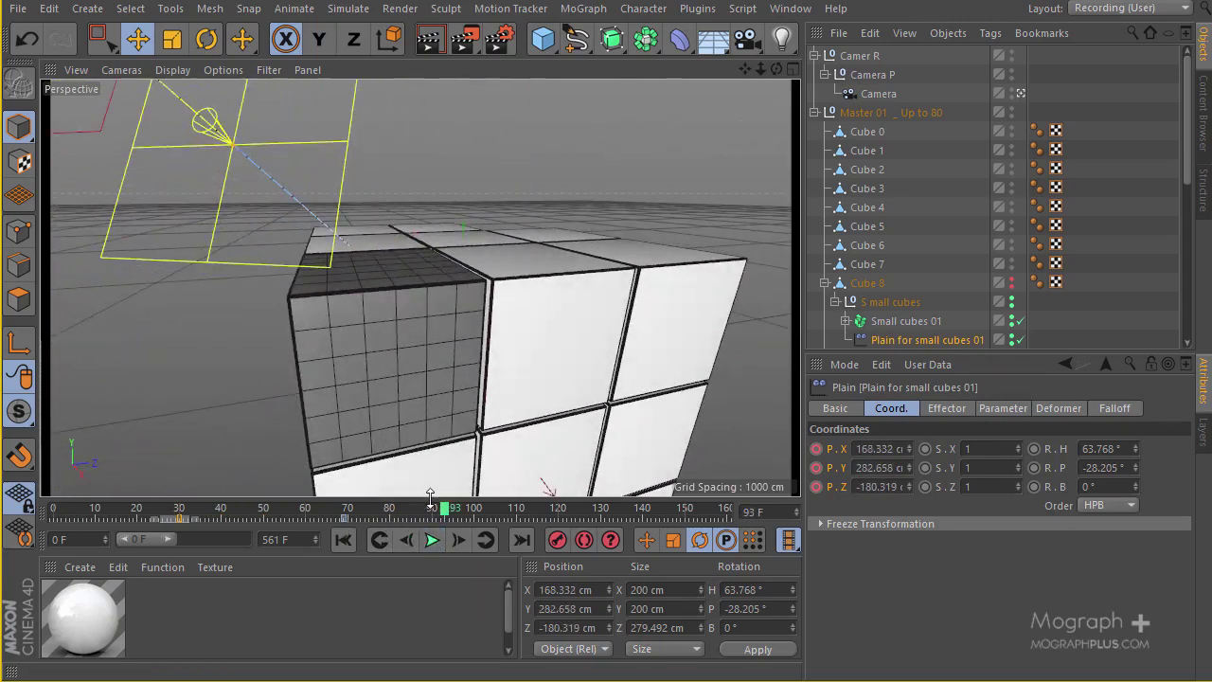
pyautogui.moveTo(396, 519); pyautogui.dragTo(424, 508)
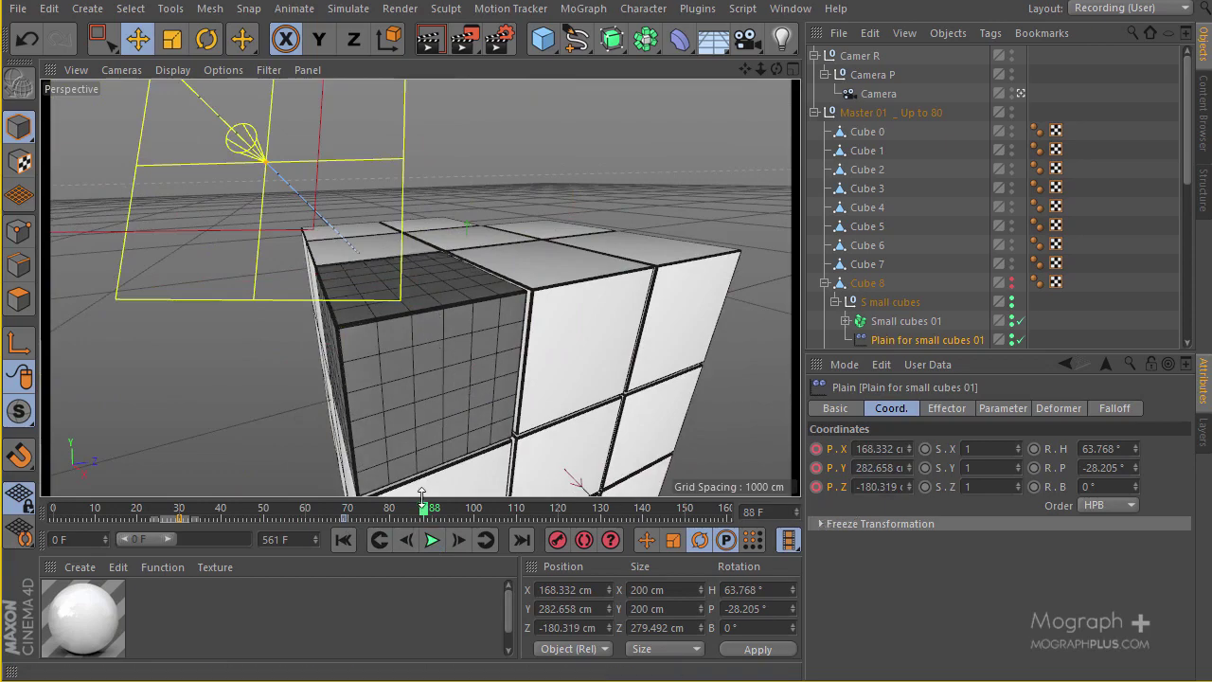
pyautogui.moveTo(422, 508)
pyautogui.mouseDown()
pyautogui.moveTo(360, 506)
pyautogui.moveTo(436, 515)
pyautogui.mouseUp()
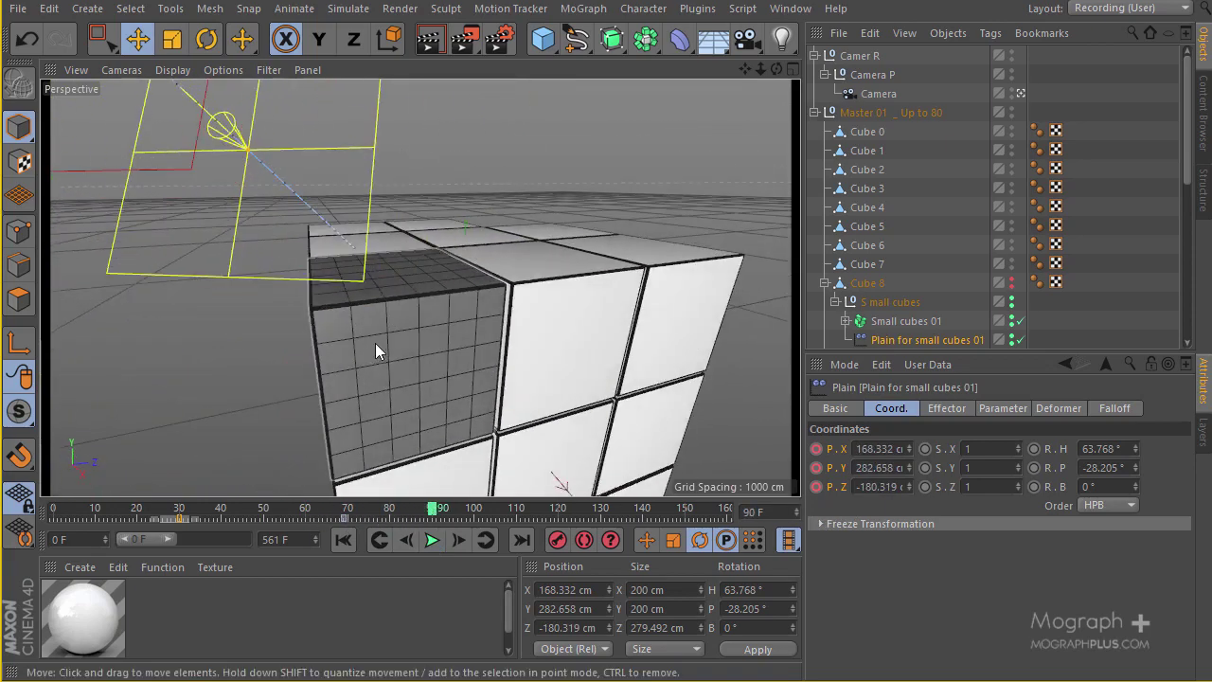
pyautogui.click(18, 9)
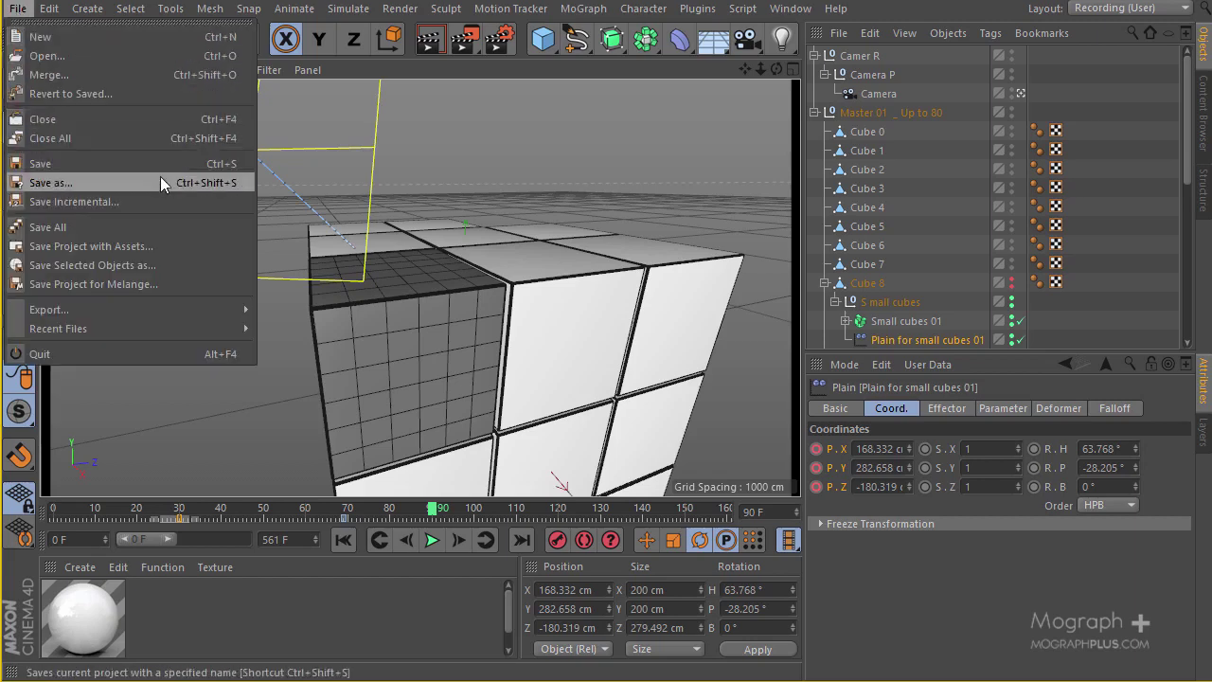
pyautogui.click(579, 147)
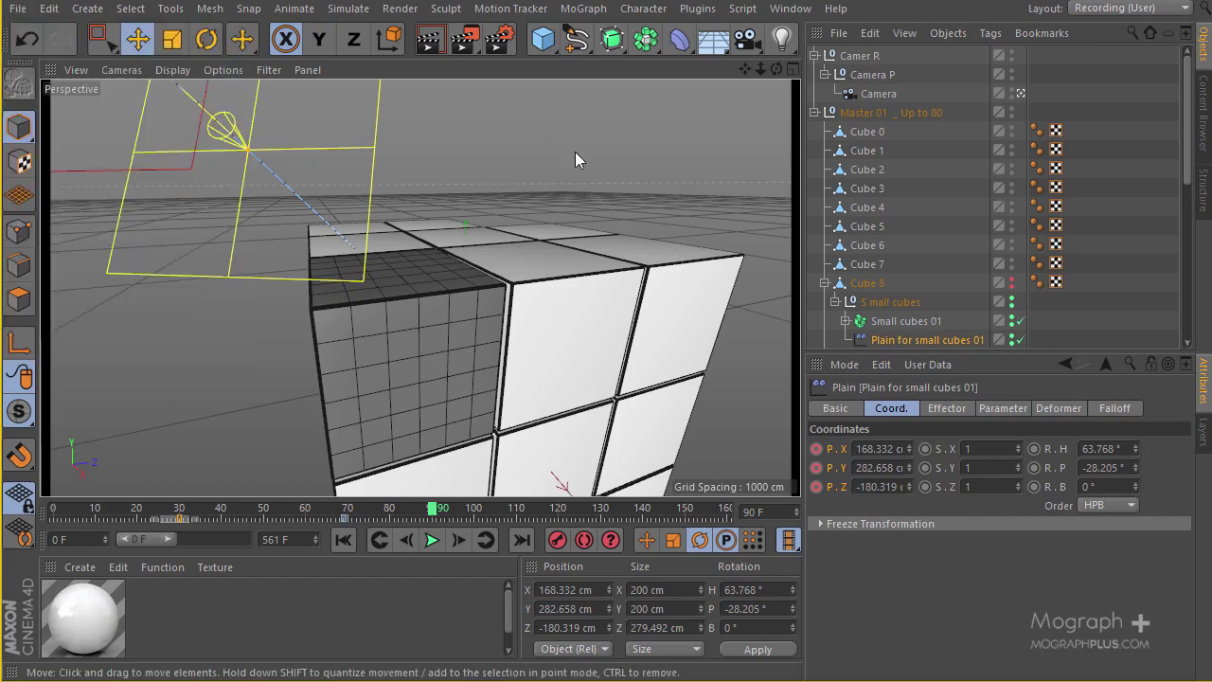